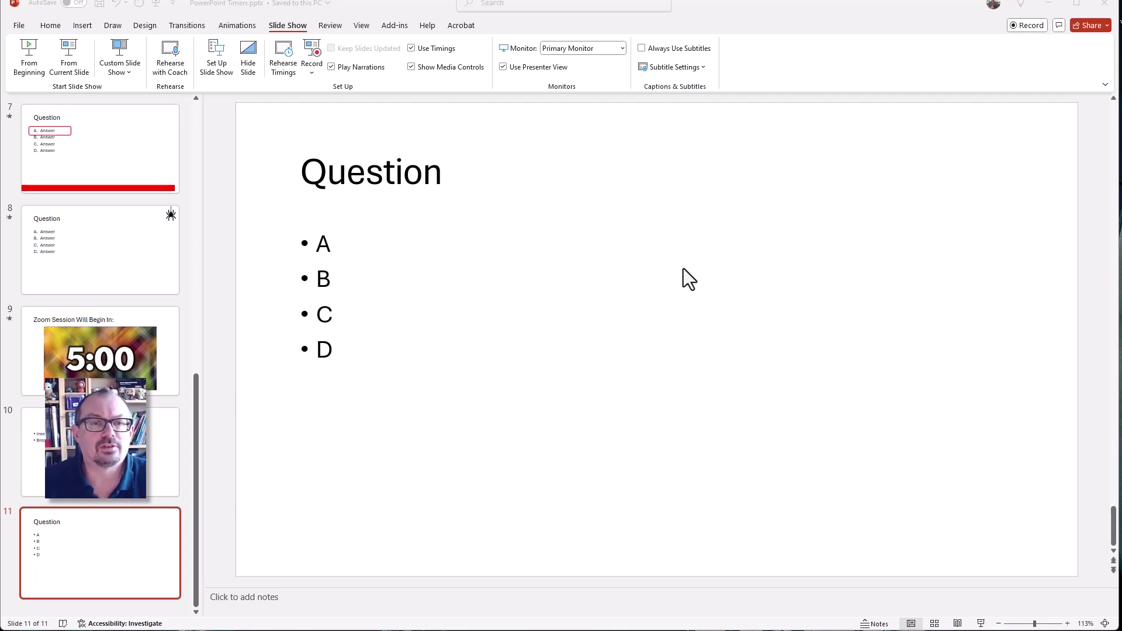
# - Draw a full-width rectangle along the bottom of slide 11 below answers A–D and fill it red
pyautogui.click(82, 26)
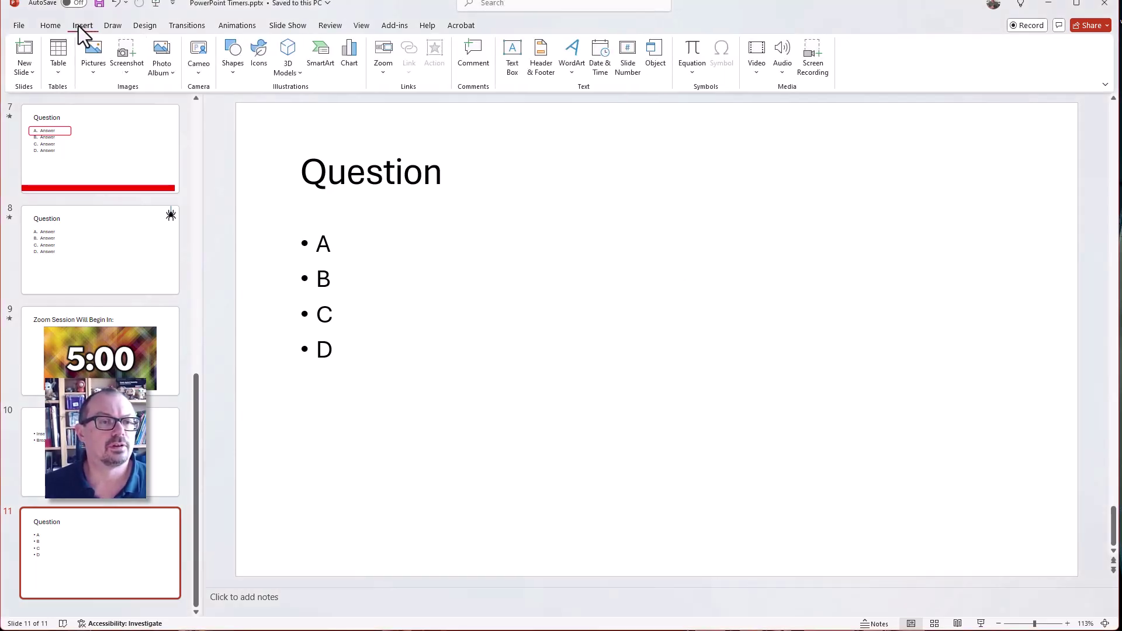
pyautogui.click(233, 56)
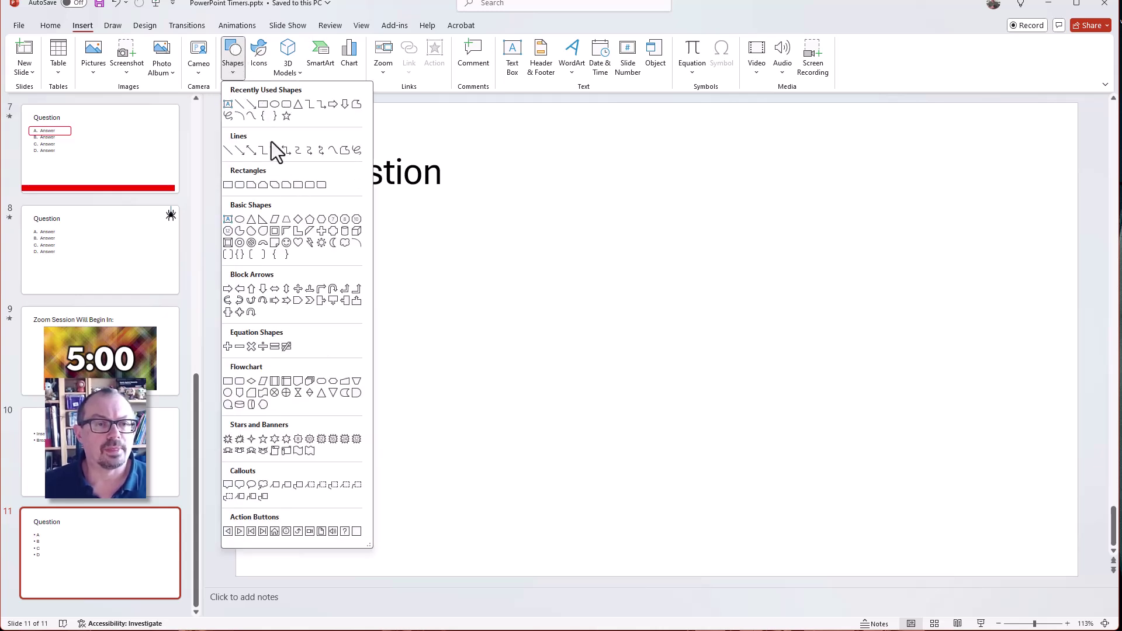
pyautogui.click(259, 106)
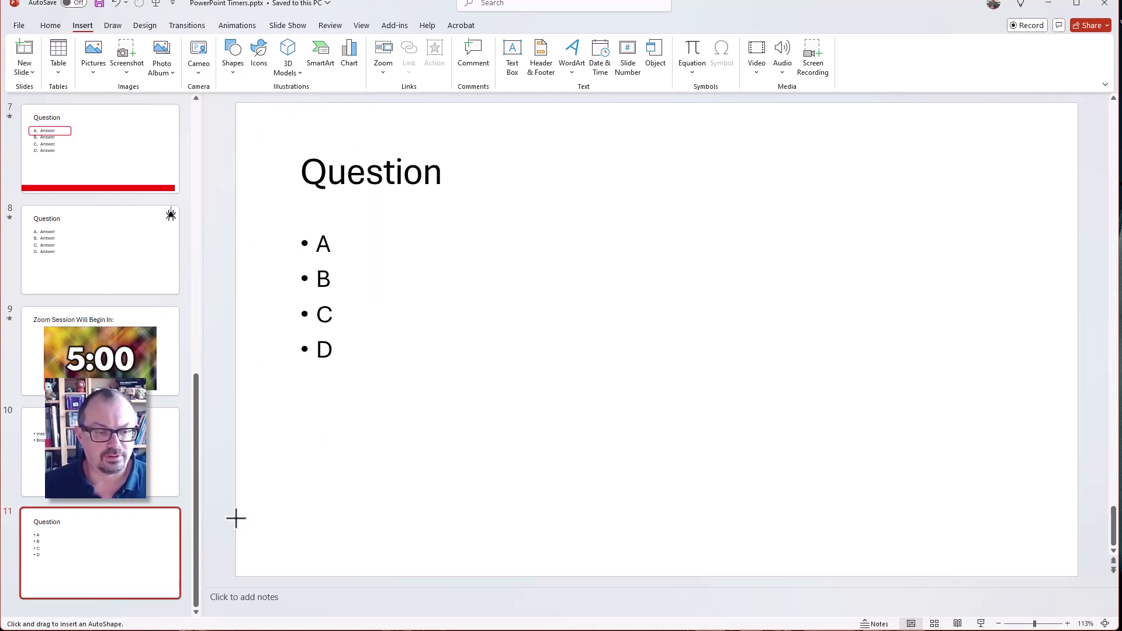
pyautogui.moveTo(234, 516); pyautogui.dragTo(1051, 548)
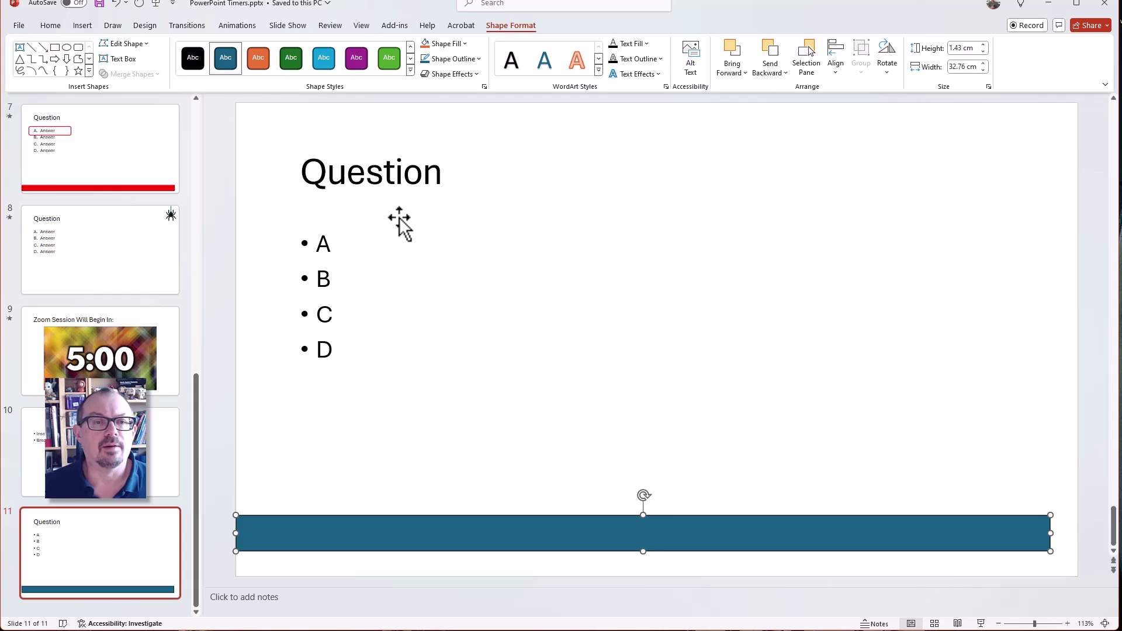
pyautogui.click(465, 44)
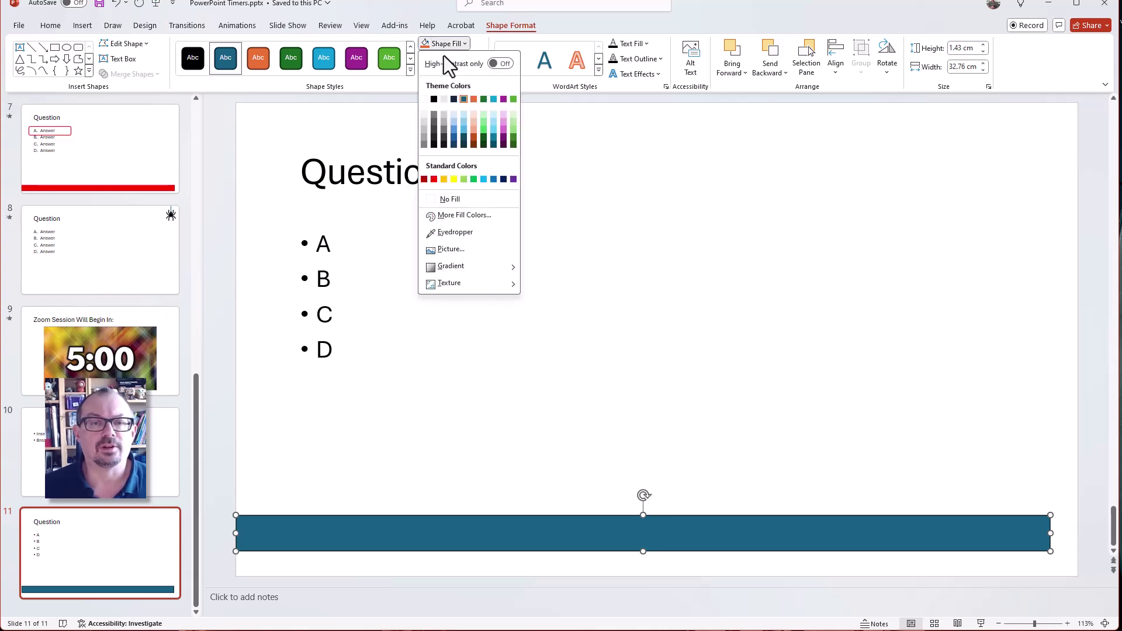
pyautogui.click(434, 179)
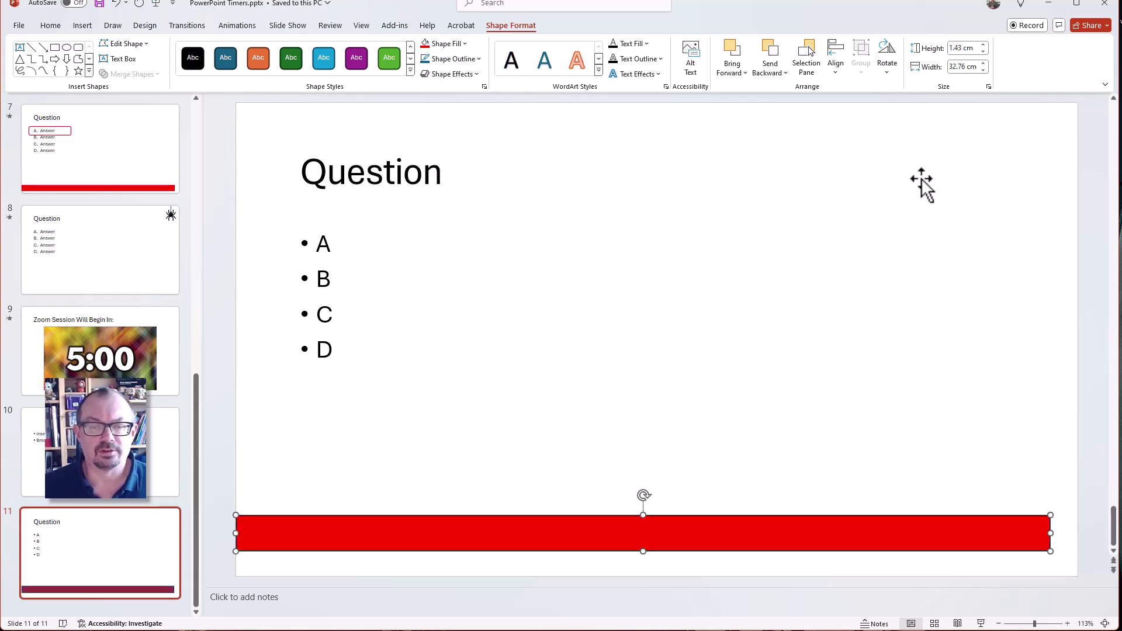
pyautogui.click(1034, 119)
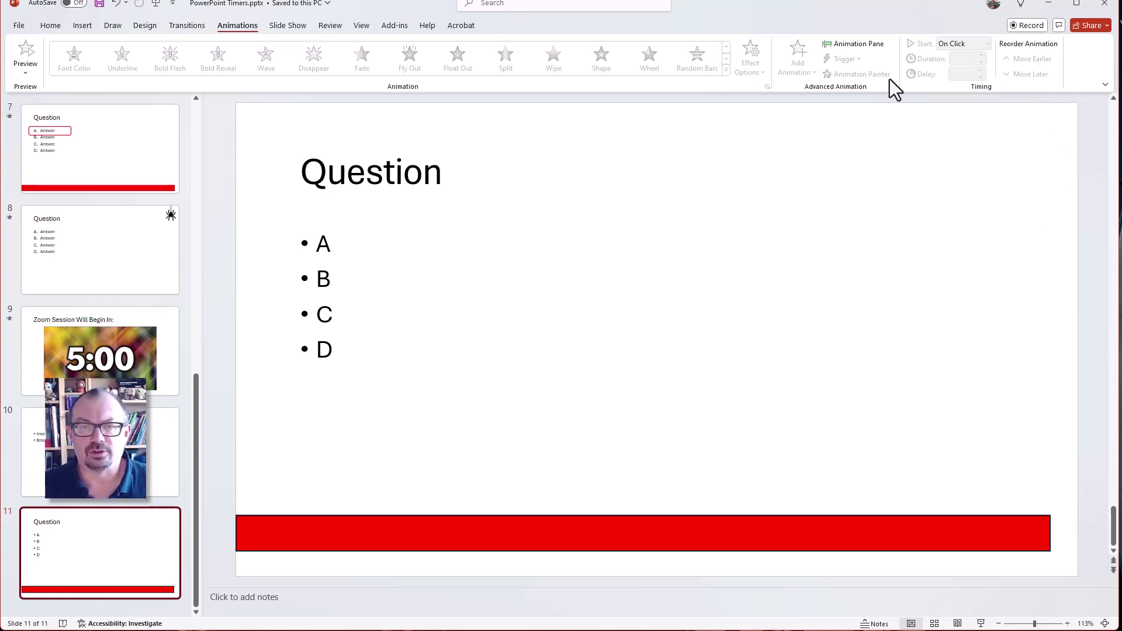
# - Give the red bar a Fly Out exit animation directed To Left
pyautogui.click(233, 24)
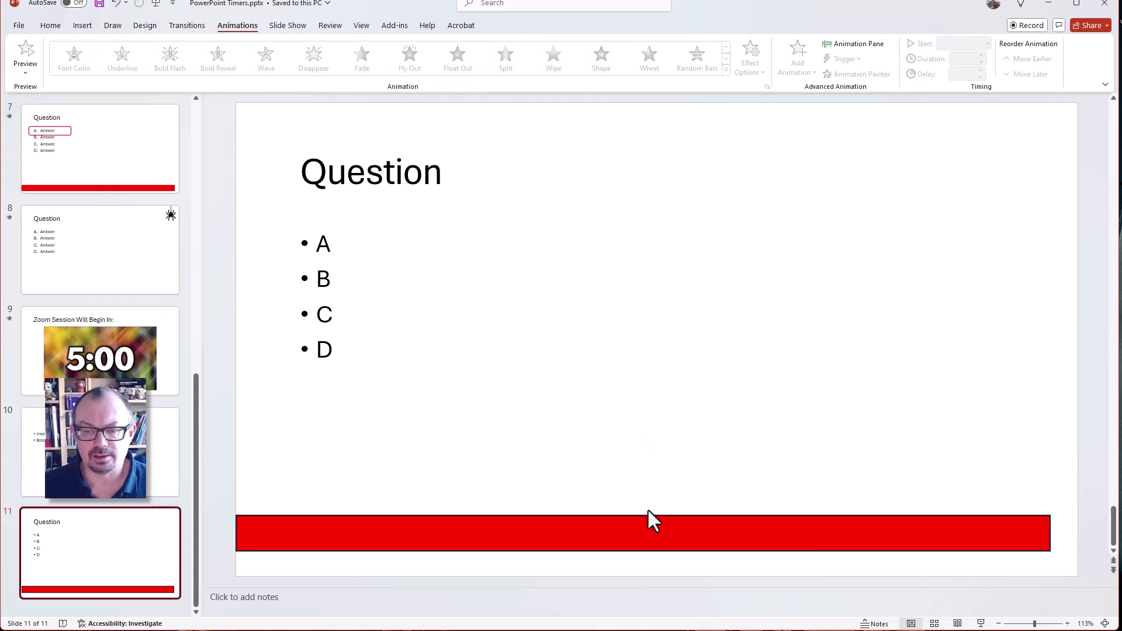
pyautogui.click(655, 538)
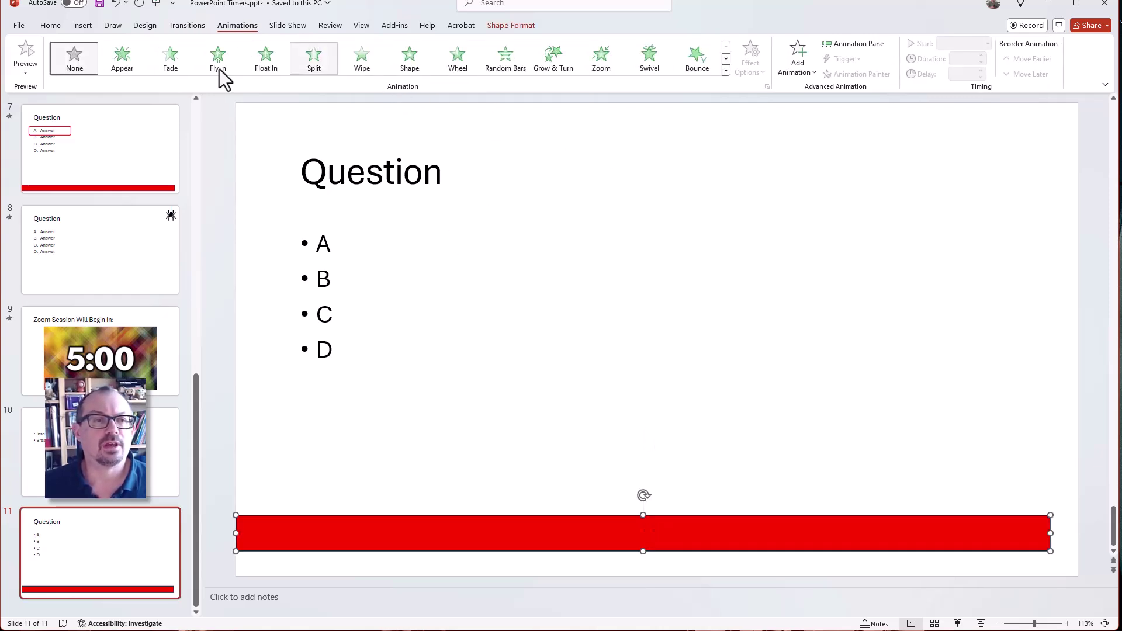
pyautogui.click(725, 70)
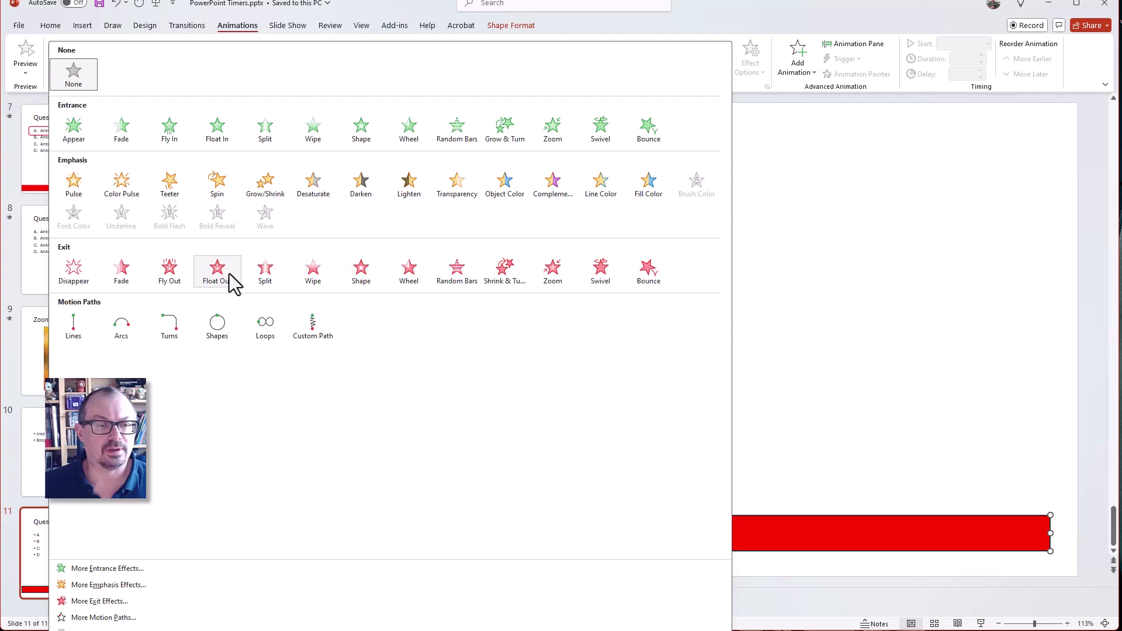
pyautogui.click(169, 275)
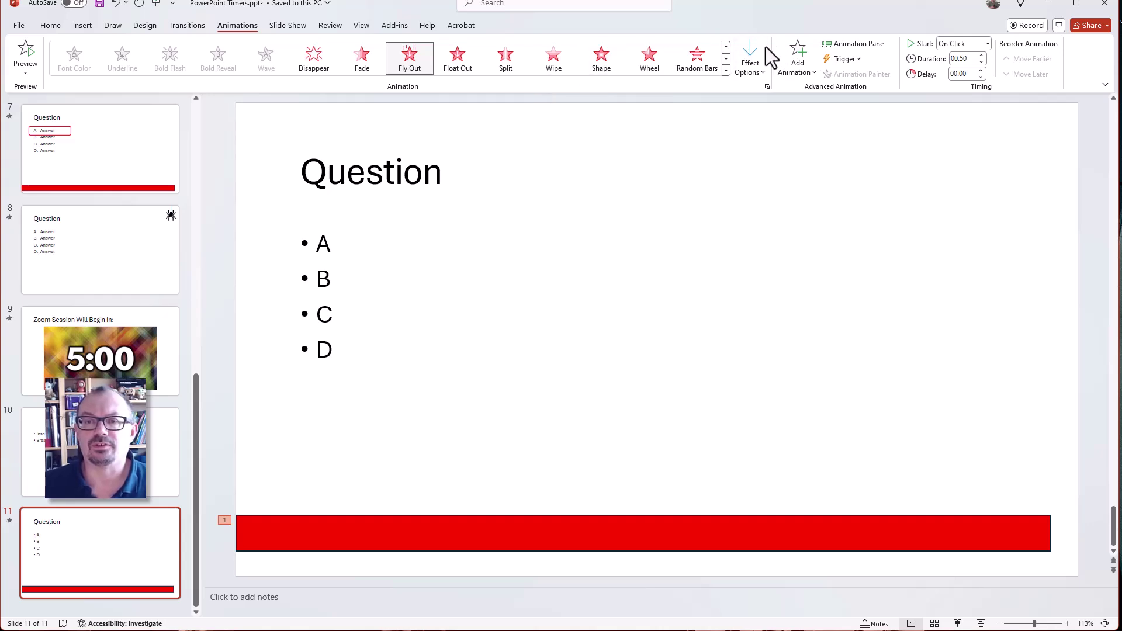
pyautogui.click(762, 78)
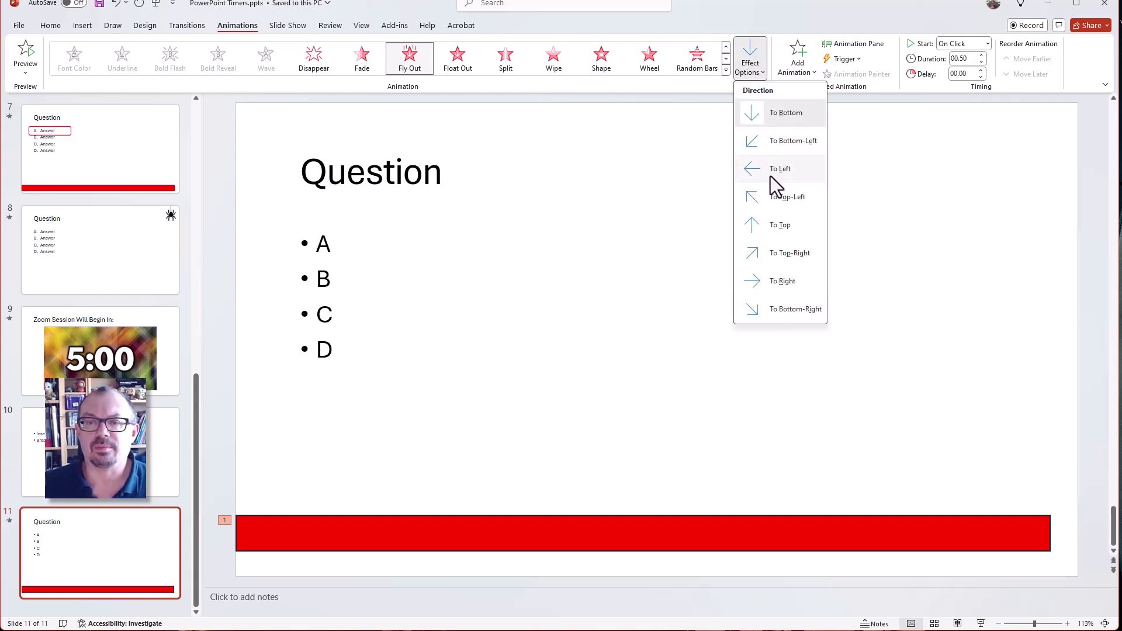
pyautogui.click(776, 180)
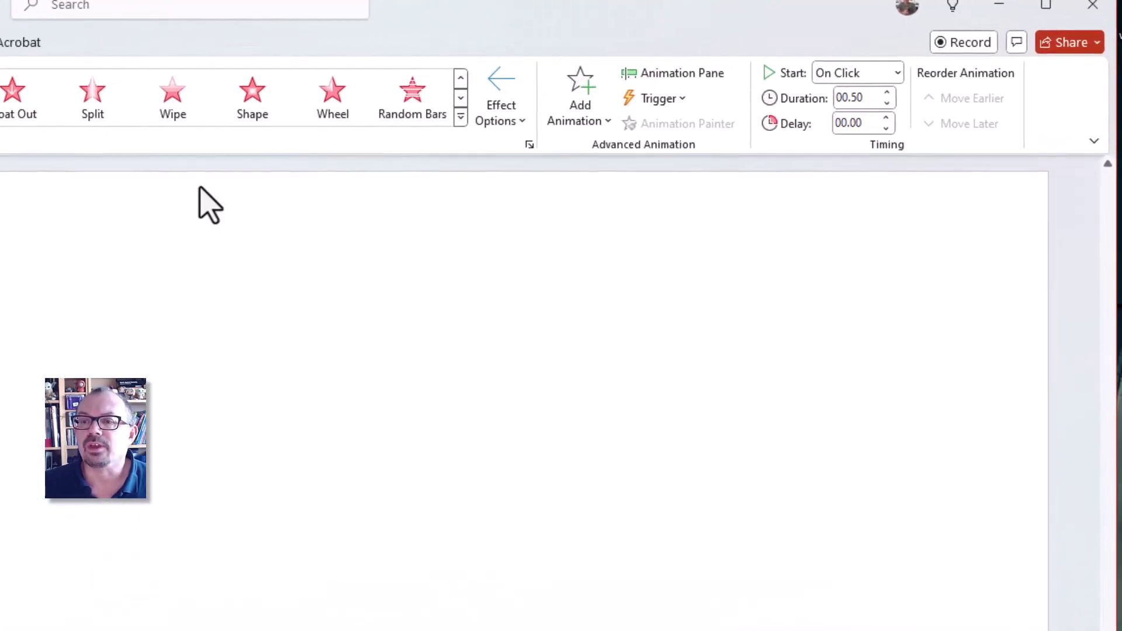
# - Set the bar's animation duration to 10 seconds
pyautogui.click(857, 98)
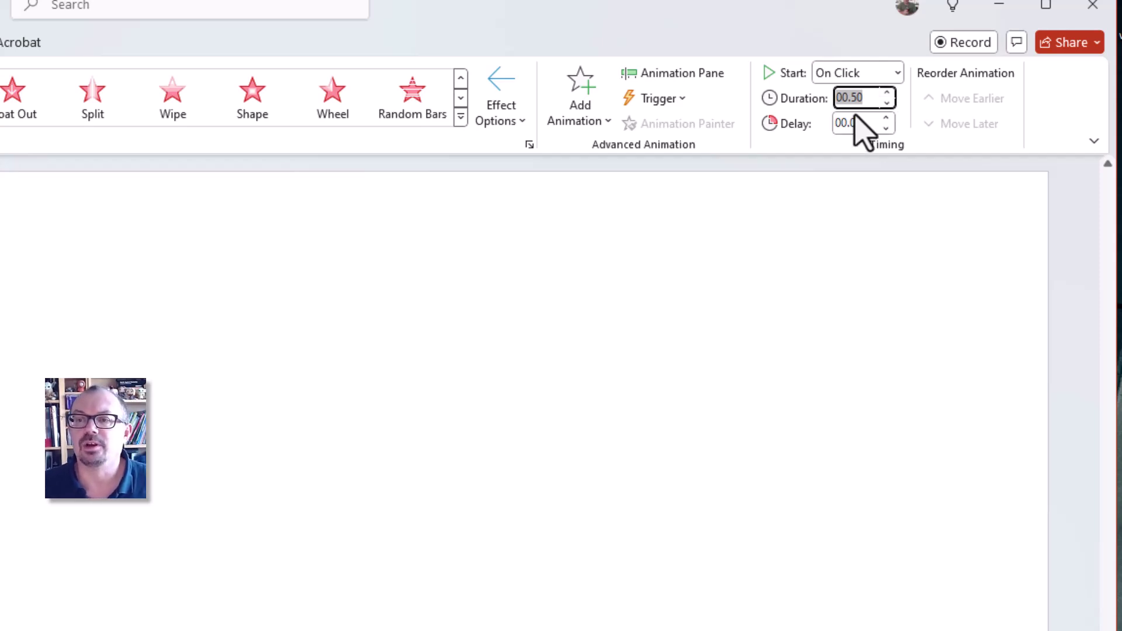
pyautogui.write('10')
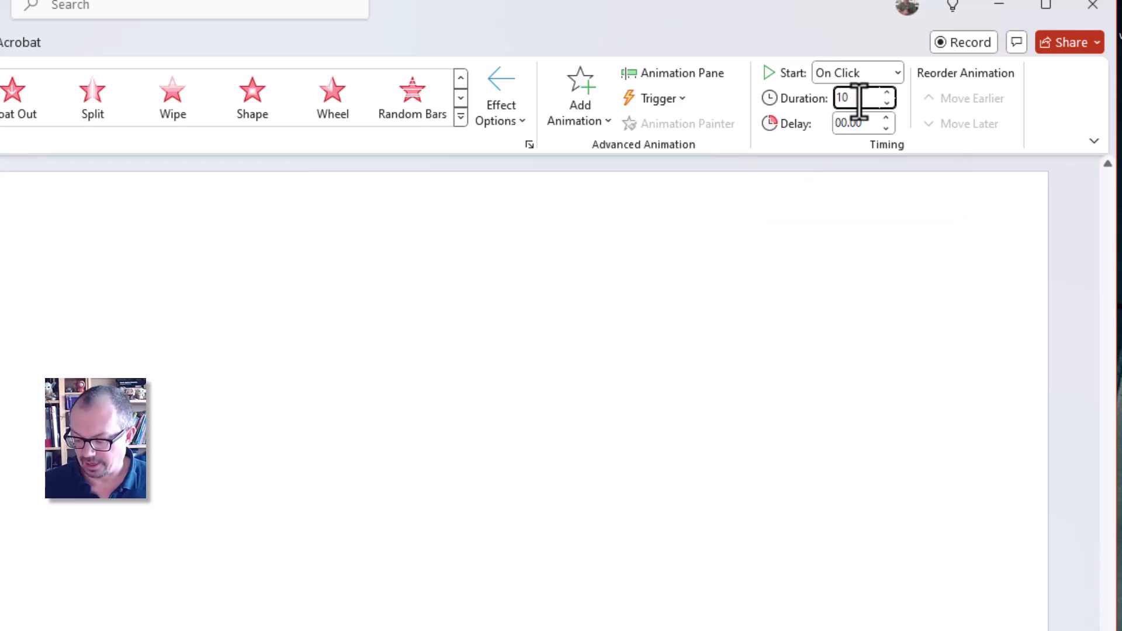
pyautogui.click(819, 253)
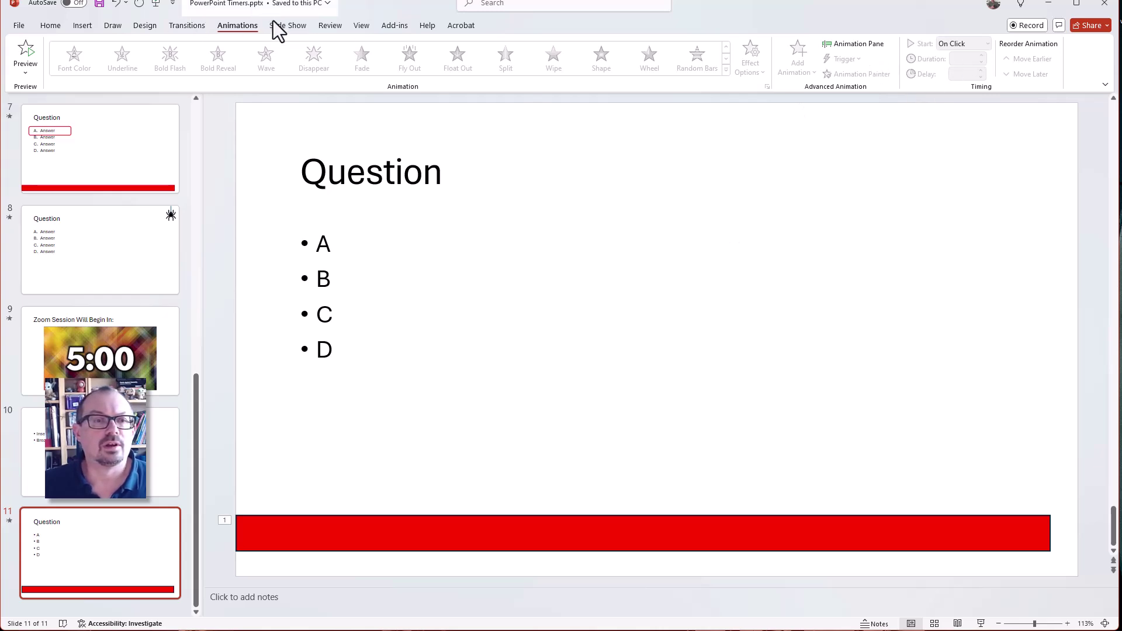
pyautogui.click(297, 26)
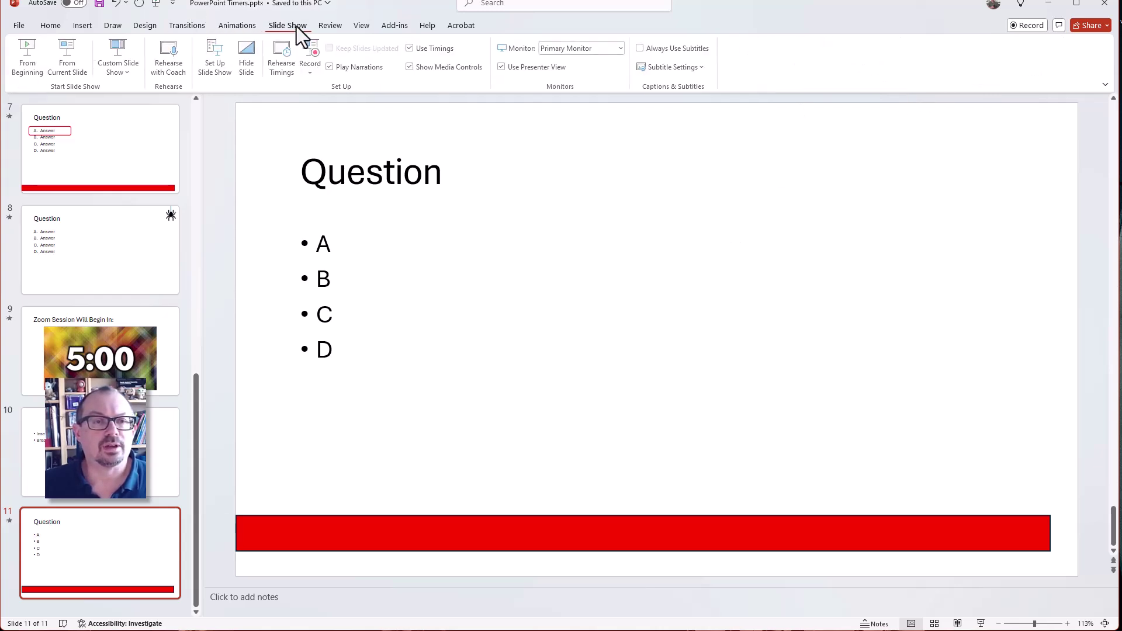
pyautogui.click(62, 65)
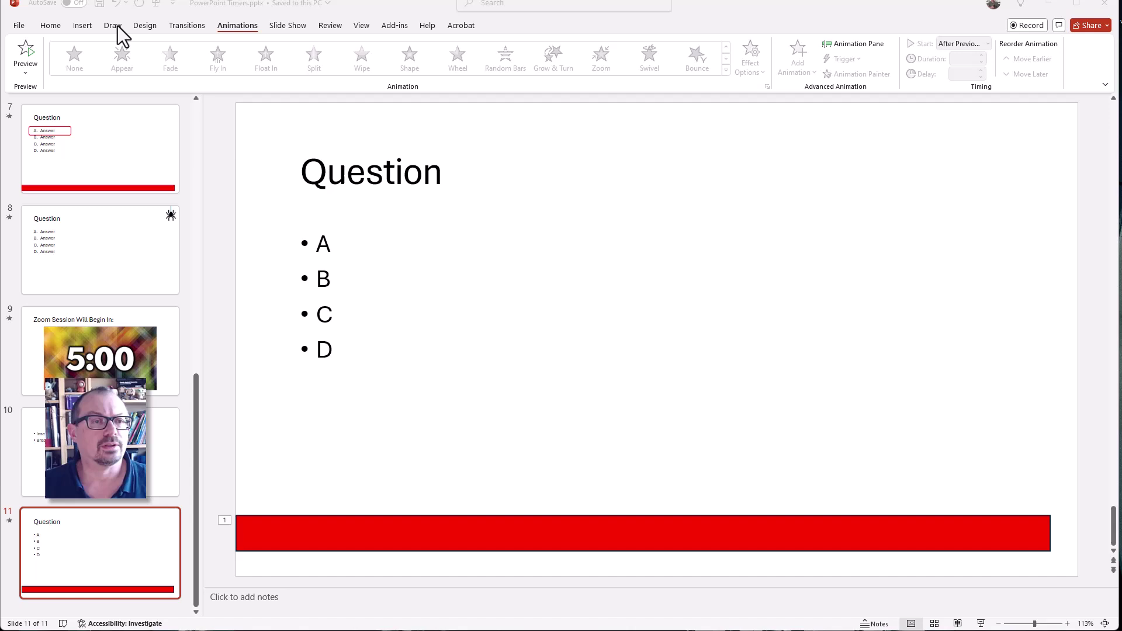
# - Draw a rounded rectangle over answer A and set it to No Fill
pyautogui.click(84, 25)
pyautogui.click(232, 46)
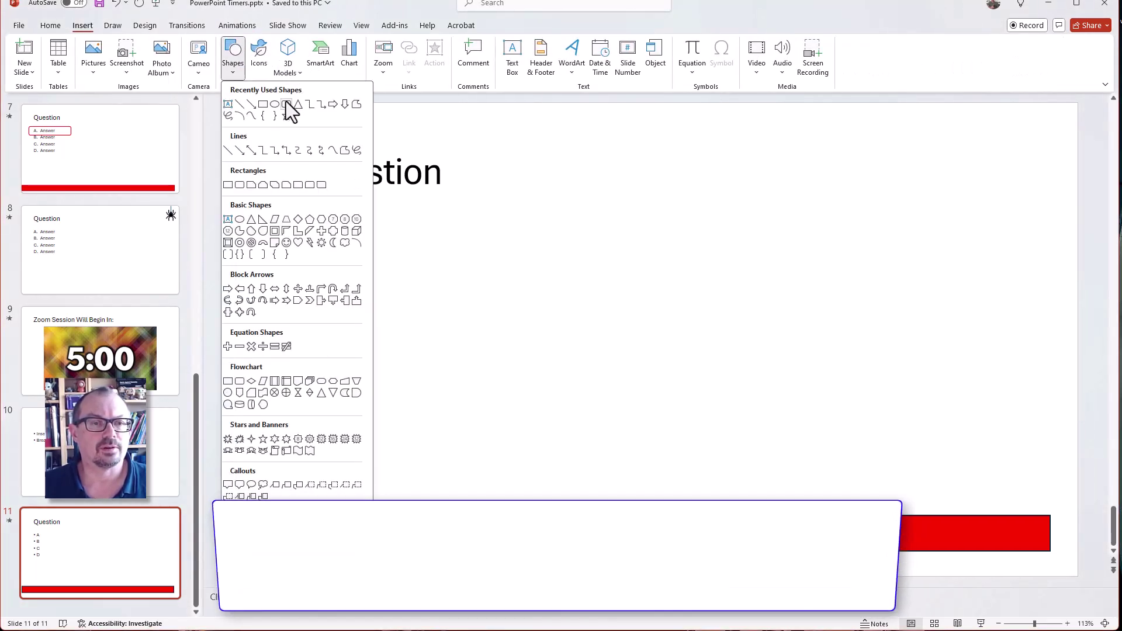
pyautogui.click(289, 107)
pyautogui.moveTo(281, 219); pyautogui.dragTo(399, 265)
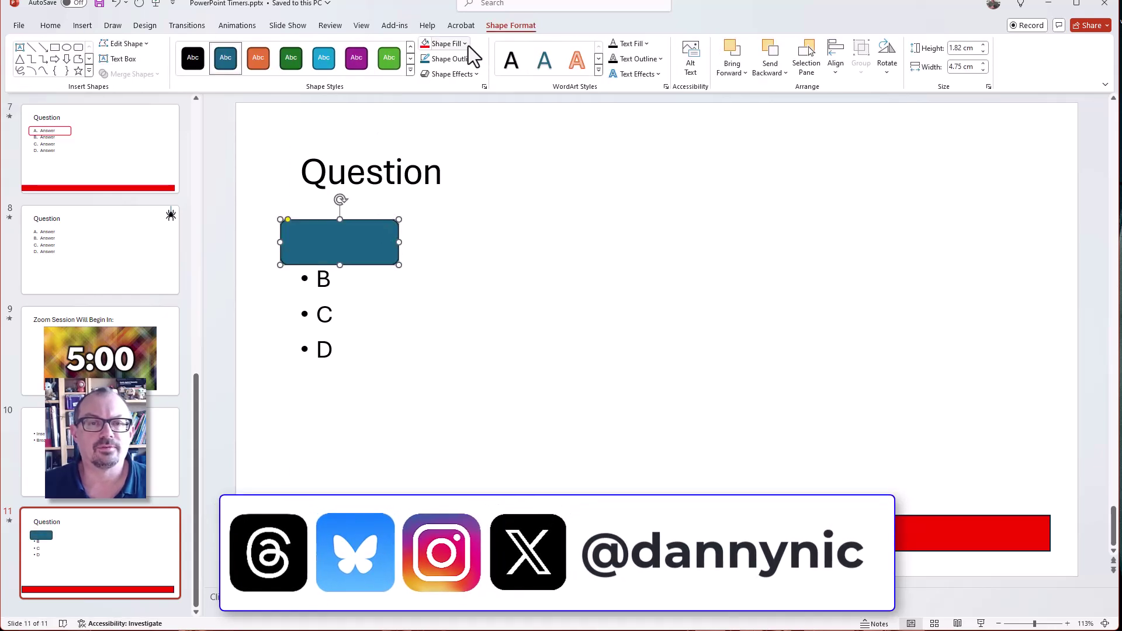
pyautogui.click(467, 45)
pyautogui.click(448, 201)
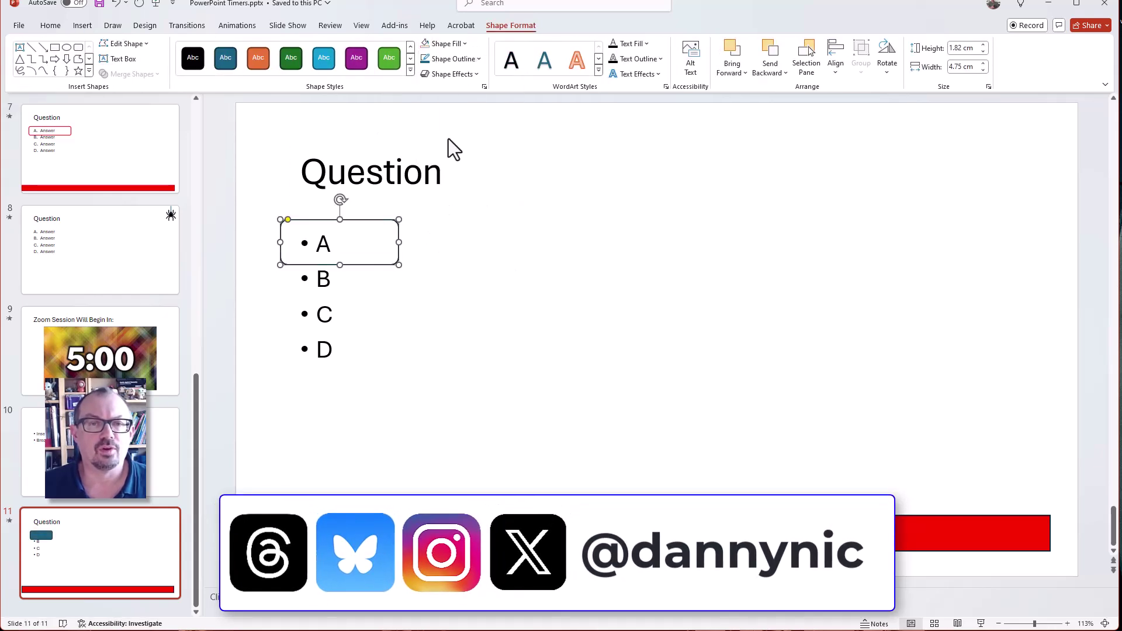
# - Give the answer-A box a red outline with a thick 3 pt weight
pyautogui.click(481, 58)
pyautogui.click(432, 197)
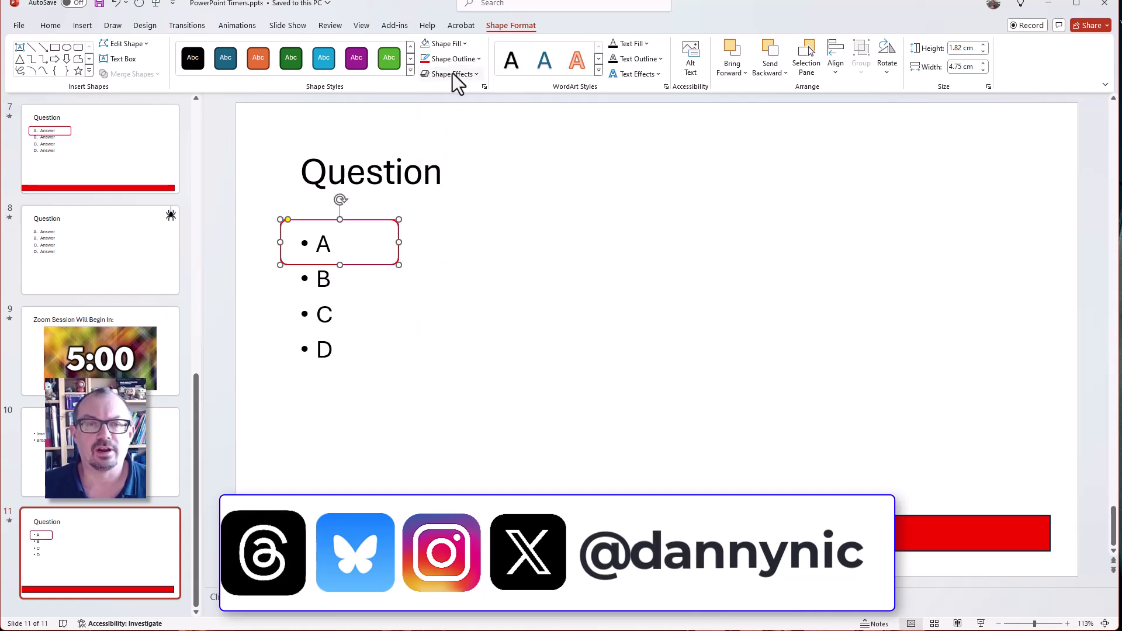
pyautogui.click(475, 59)
pyautogui.moveTo(458, 262)
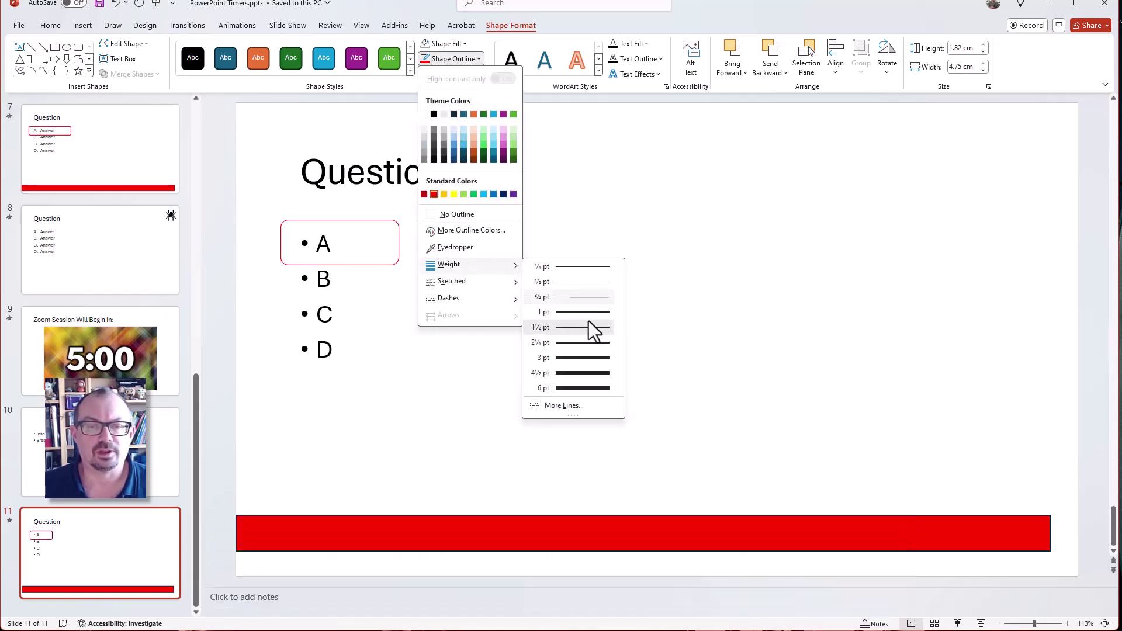
pyautogui.click(581, 358)
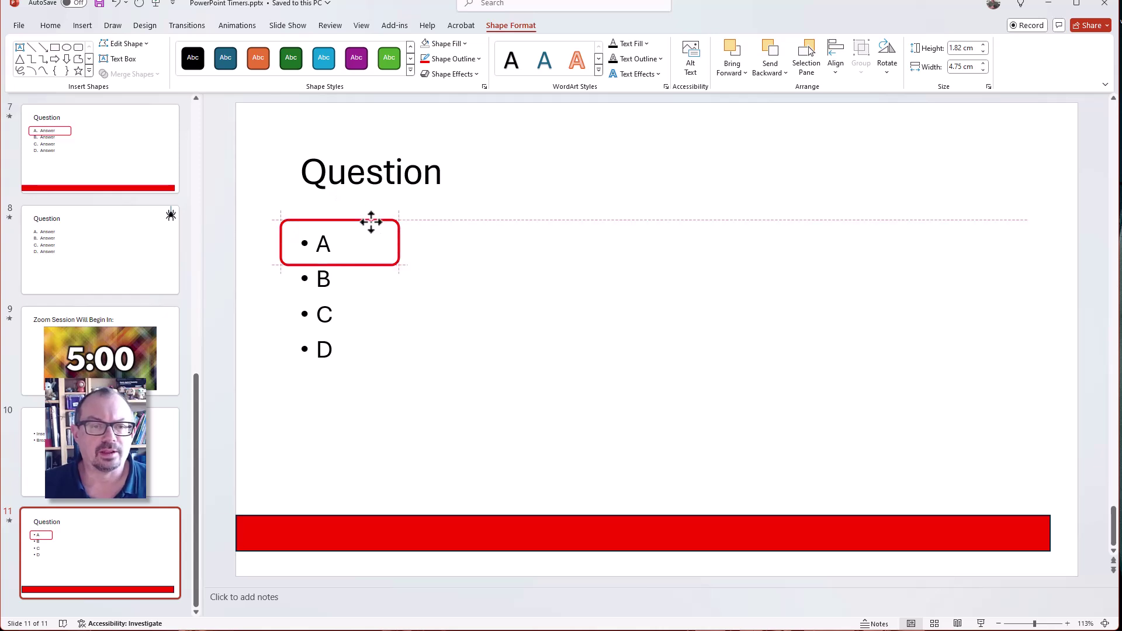
pyautogui.moveTo(370, 222); pyautogui.dragTo(371, 222)
pyautogui.click(230, 25)
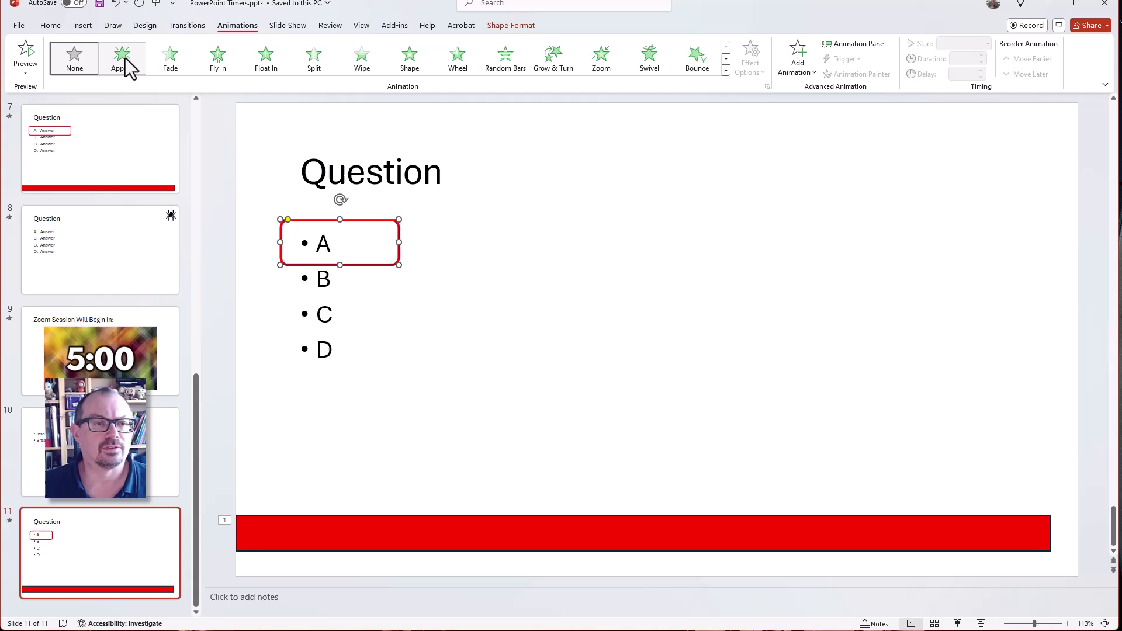
# - Give the answer-A box an Appear entrance animation starting After Previous
pyautogui.click(123, 58)
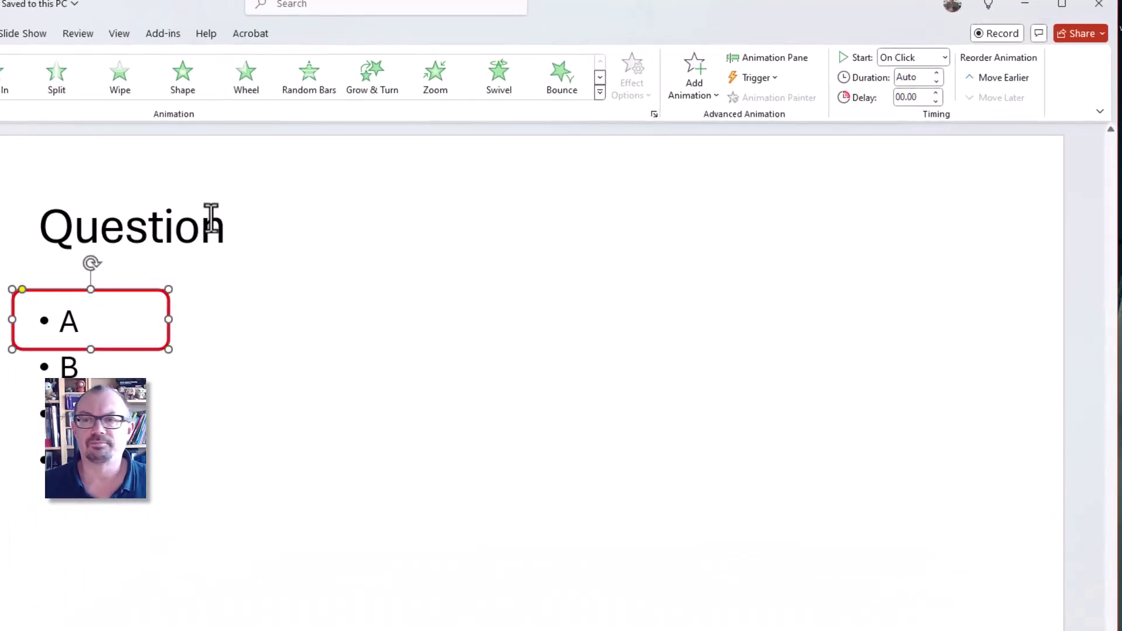
pyautogui.click(768, 57)
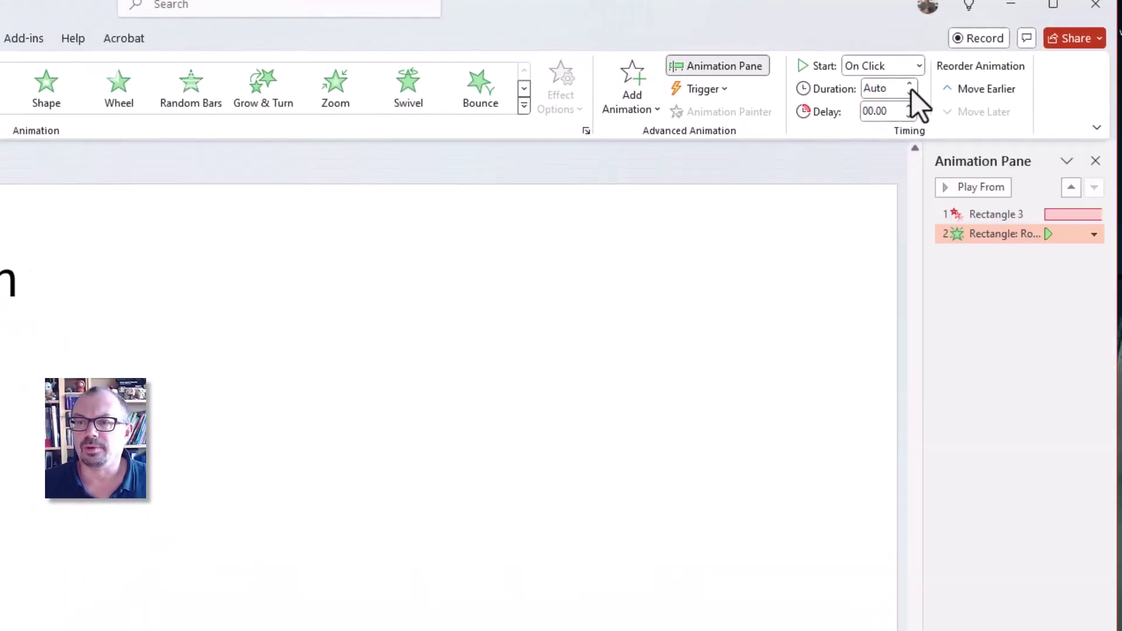
pyautogui.click(892, 68)
pyautogui.click(878, 128)
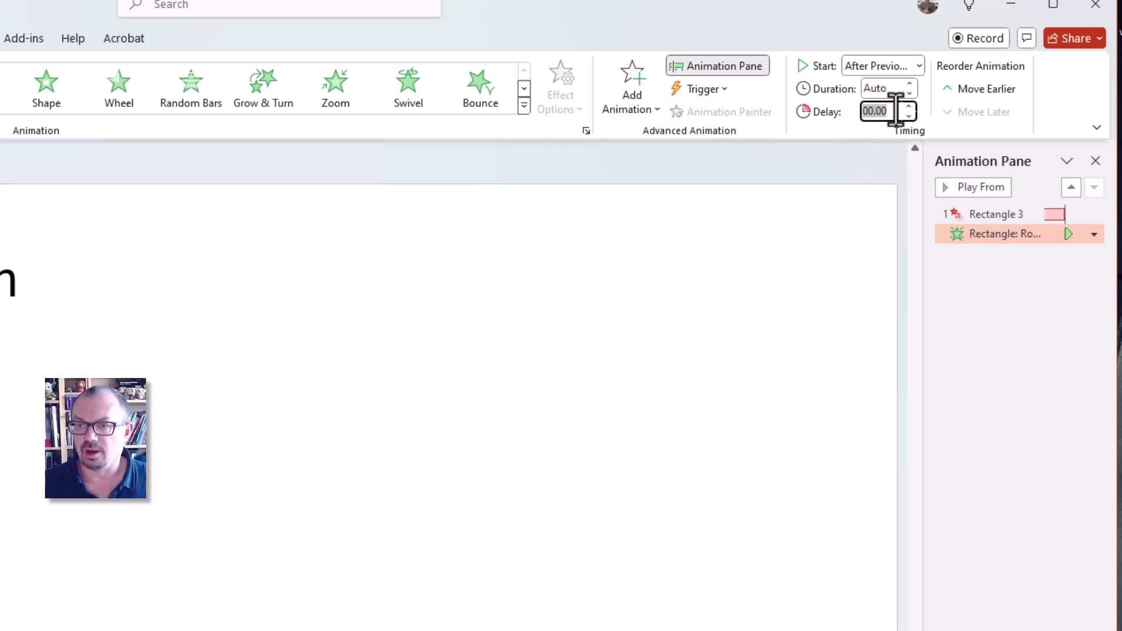
# - Preview slide 11 as a full-screen slide show from the current slide
pyautogui.click(609, 275)
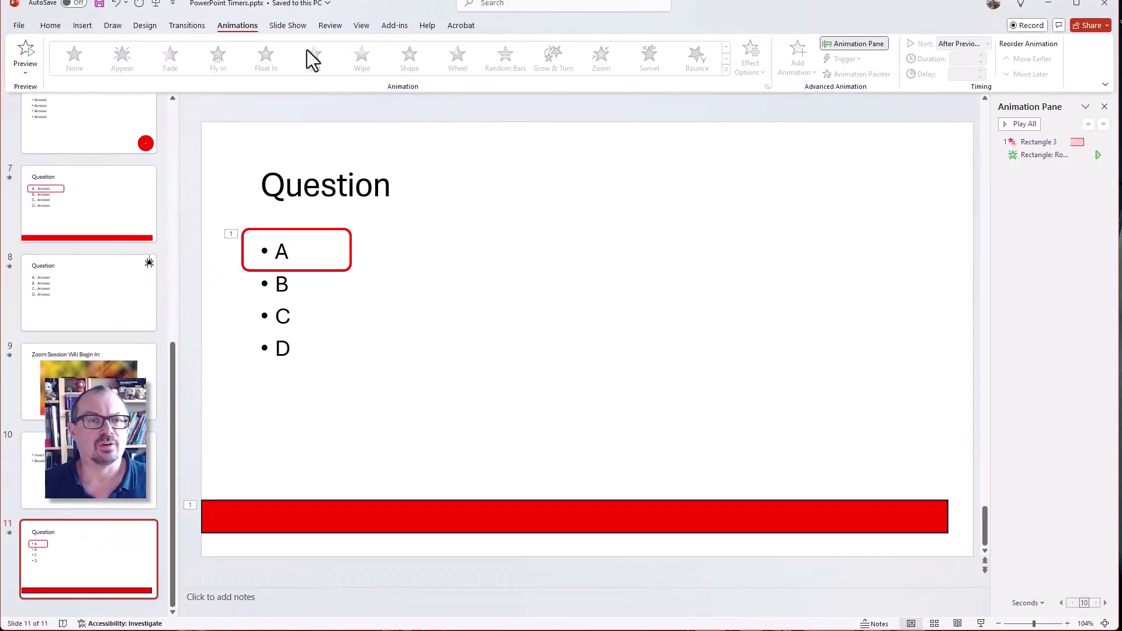
pyautogui.click(287, 26)
pyautogui.click(73, 61)
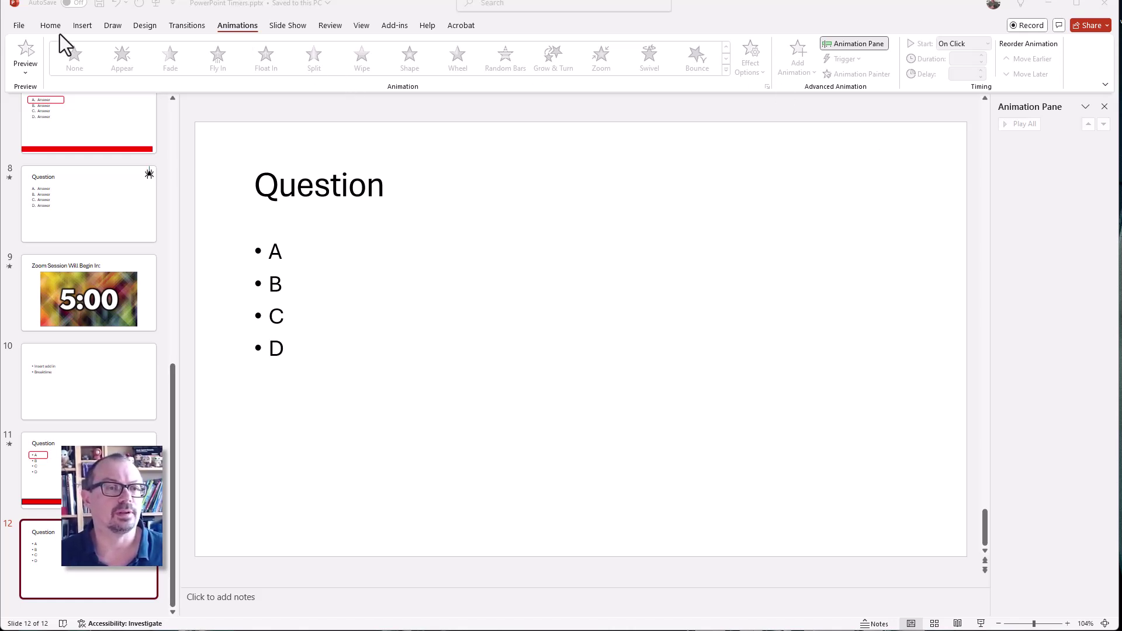
# - Draw a small square numbered 5 near the top-right corner of slide 12
pyautogui.click(83, 26)
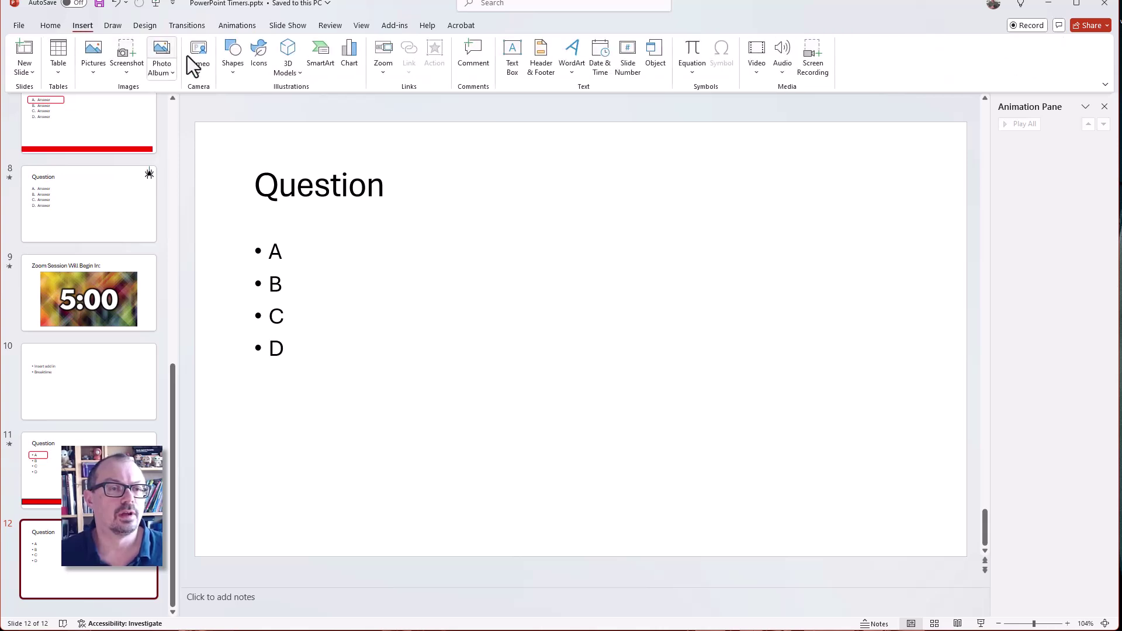
pyautogui.click(237, 59)
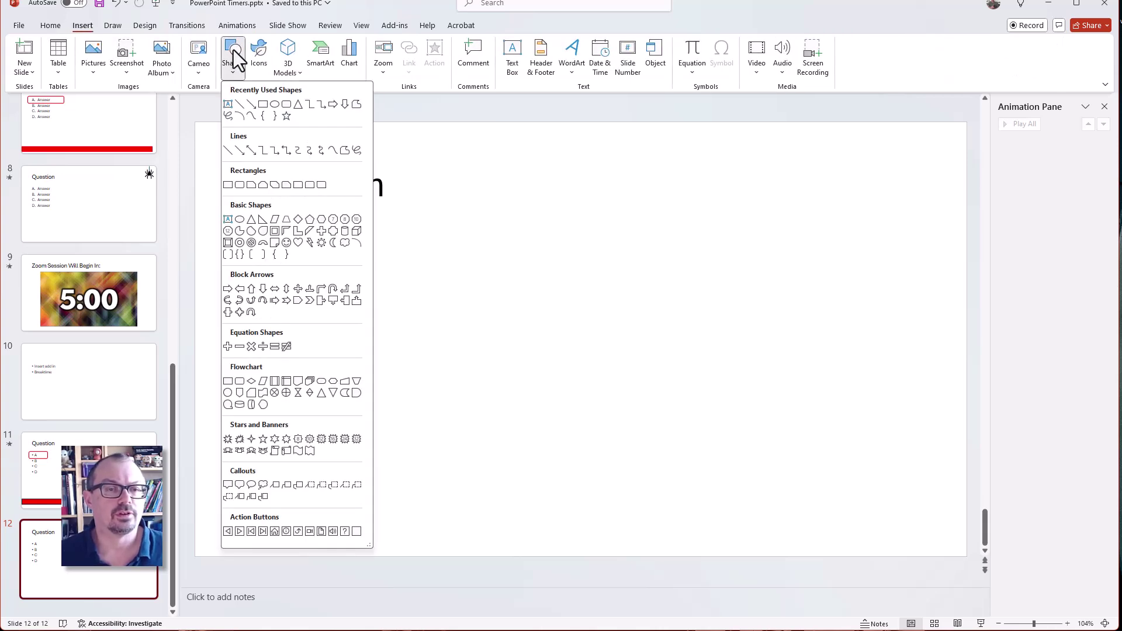
pyautogui.click(275, 105)
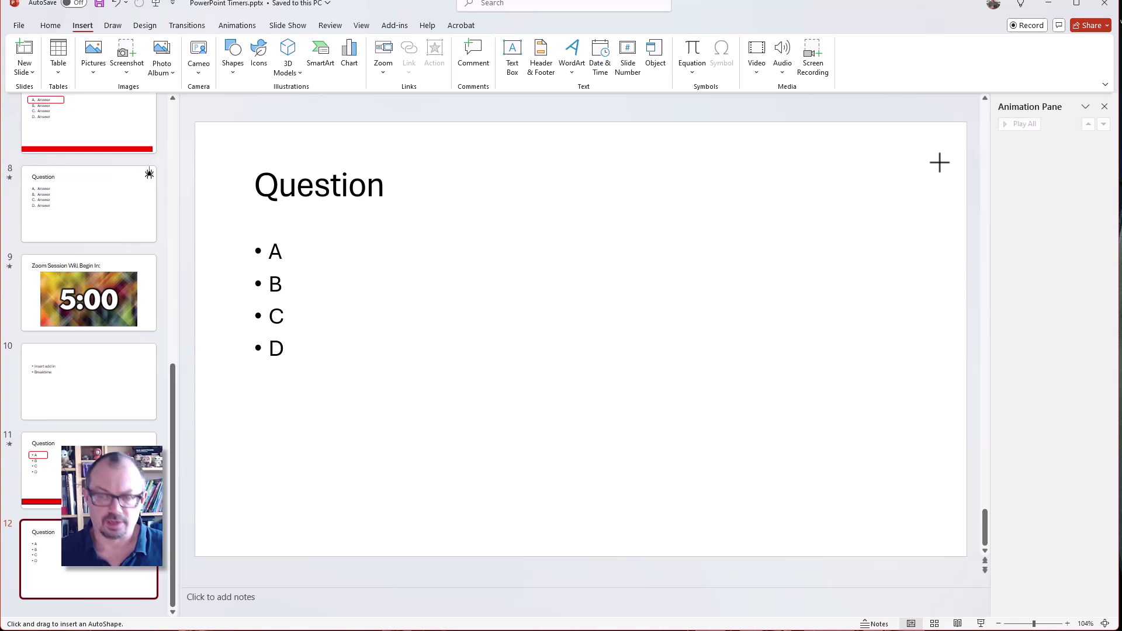
pyautogui.moveTo(855, 144)
pyautogui.mouseDown()
pyautogui.moveTo(929, 220)
pyautogui.moveTo(884, 174)
pyautogui.mouseUp()
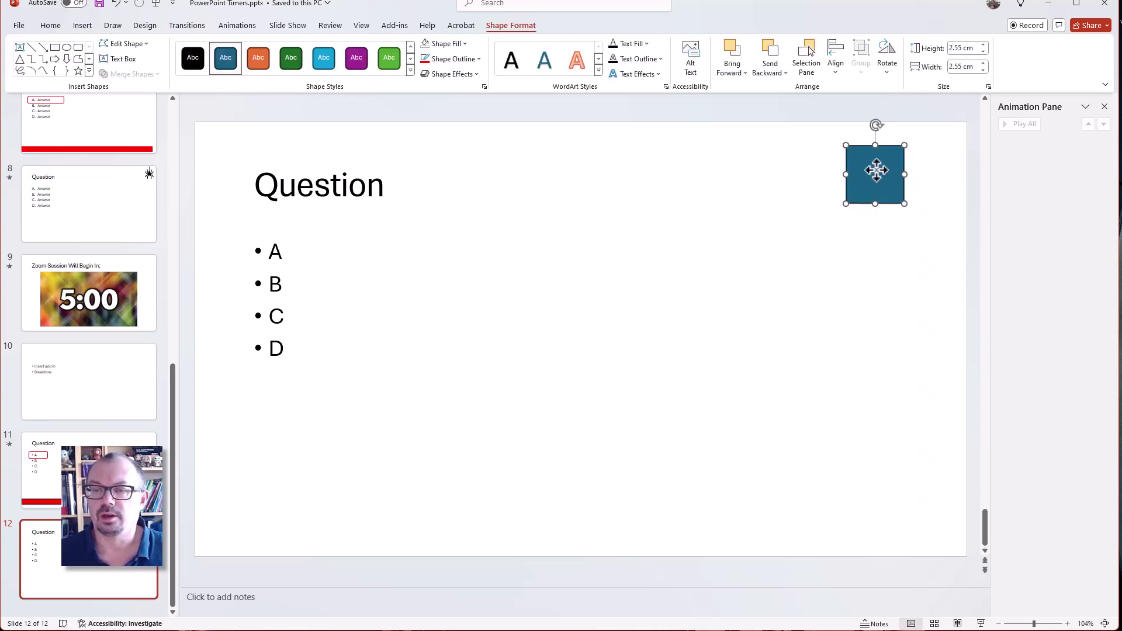
pyautogui.click(781, 183)
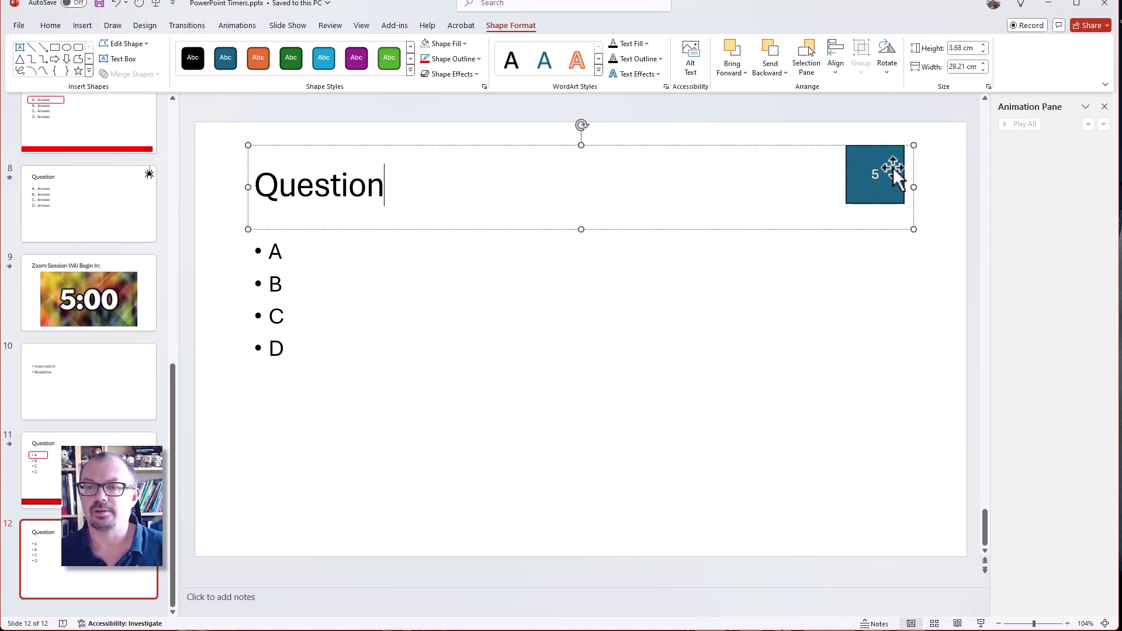
pyautogui.click(872, 166)
# - Duplicate the 5 square five times, stacking the copies in a column below it
pyautogui.hotkey('ctrl', 'd')
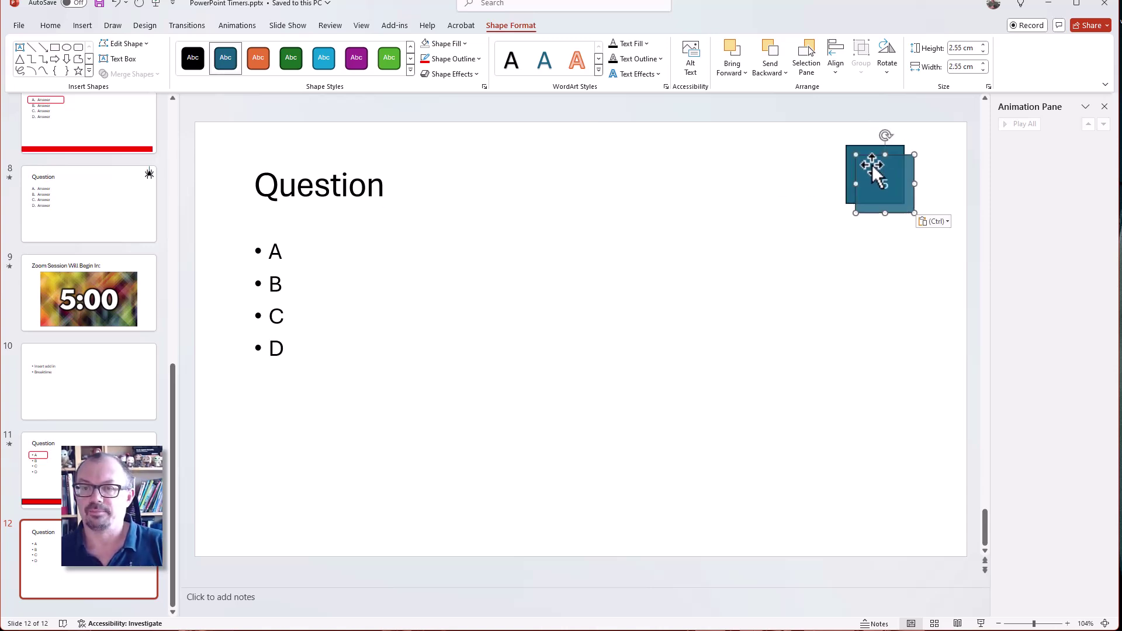
pyautogui.moveTo(872, 167); pyautogui.dragTo(870, 232)
pyautogui.hotkey('ctrl', 'd')
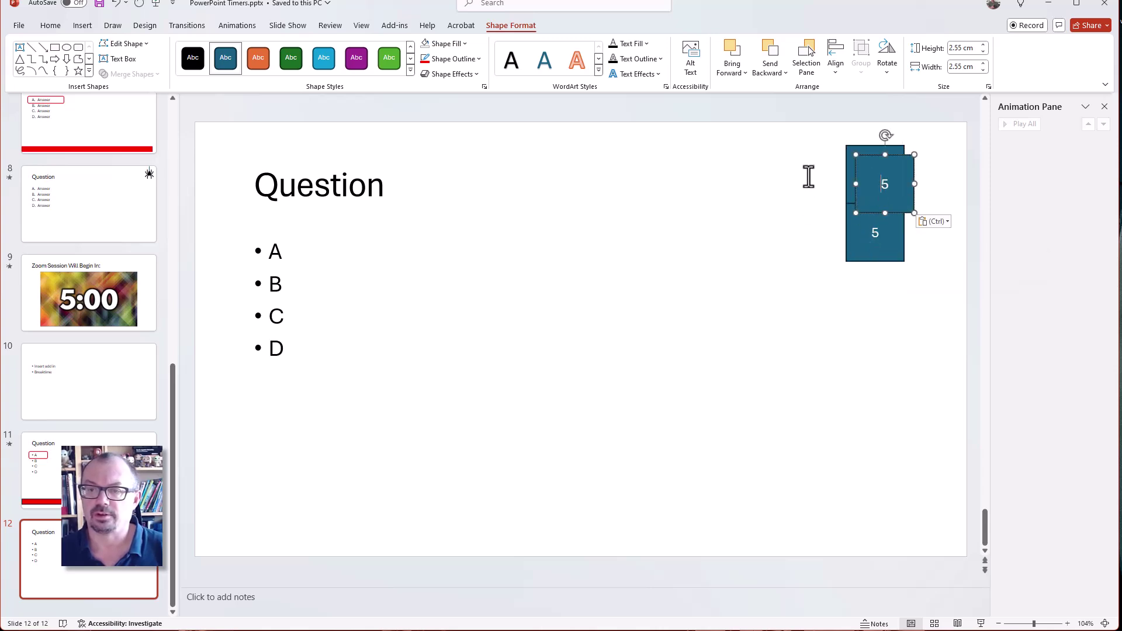
pyautogui.moveTo(872, 170); pyautogui.dragTo(861, 270)
pyautogui.hotkey('ctrl', 'd')
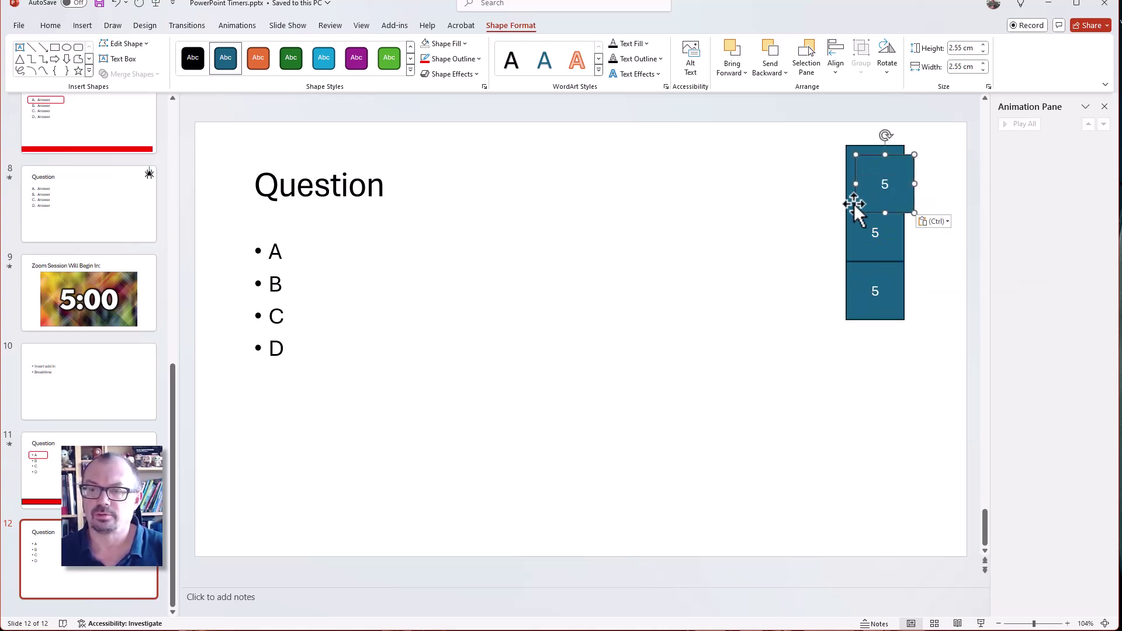
pyautogui.moveTo(897, 155); pyautogui.dragTo(886, 328)
pyautogui.hotkey('ctrl', 'd')
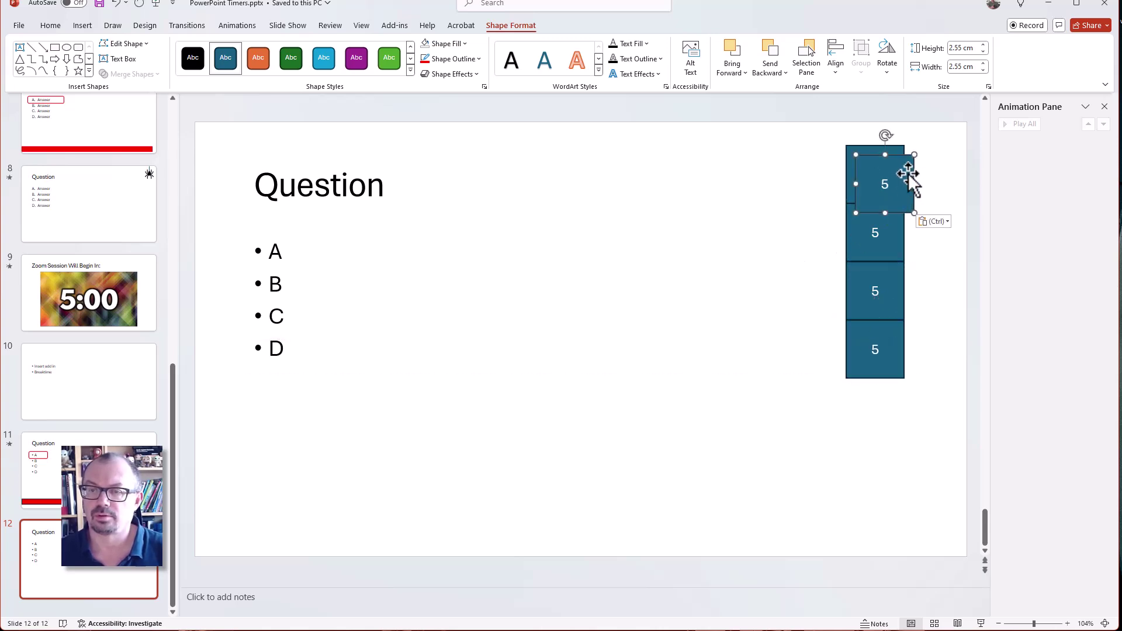
pyautogui.moveTo(906, 170); pyautogui.dragTo(897, 396)
pyautogui.hotkey('ctrl', 'd')
pyautogui.moveTo(889, 181); pyautogui.dragTo(887, 460)
# - Renumber the copies 4, 3, 2, 1 and 0 from top to bottom
pyautogui.click(874, 233)
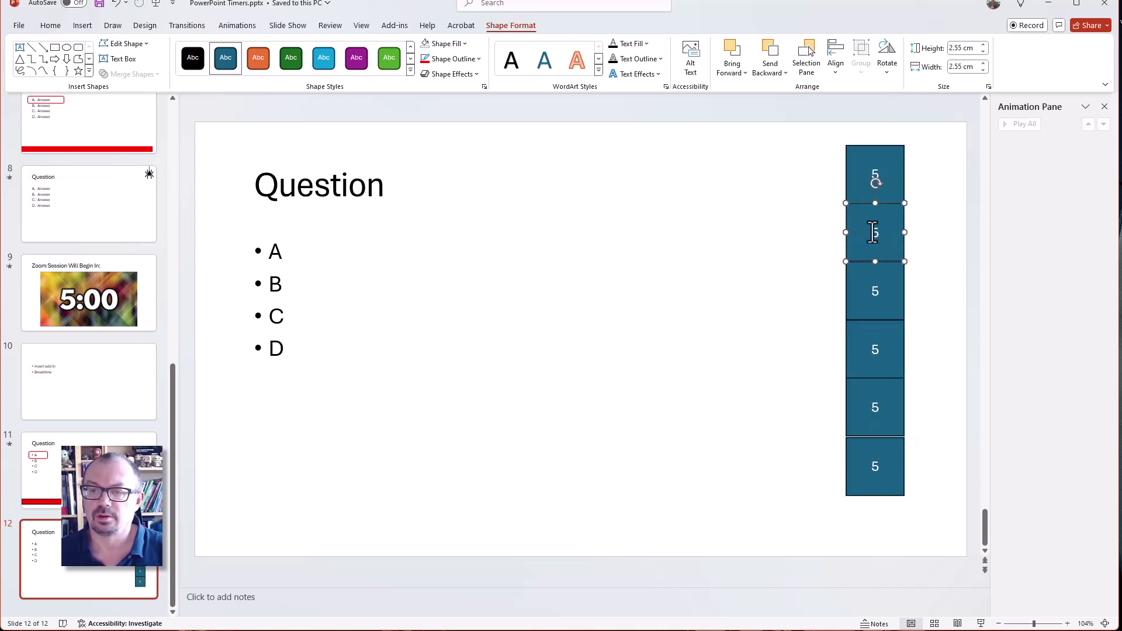
pyautogui.doubleClick(873, 232)
pyautogui.write('4')
pyautogui.doubleClick(875, 291)
pyautogui.write('3')
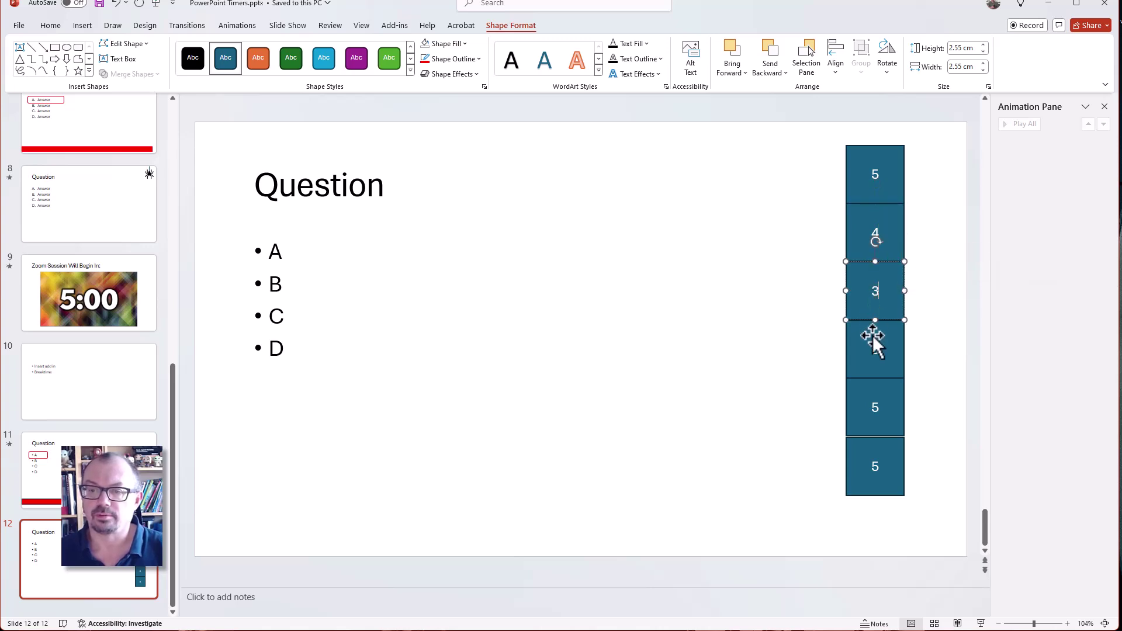
pyautogui.doubleClick(873, 337)
pyautogui.write('2')
pyautogui.doubleClick(881, 403)
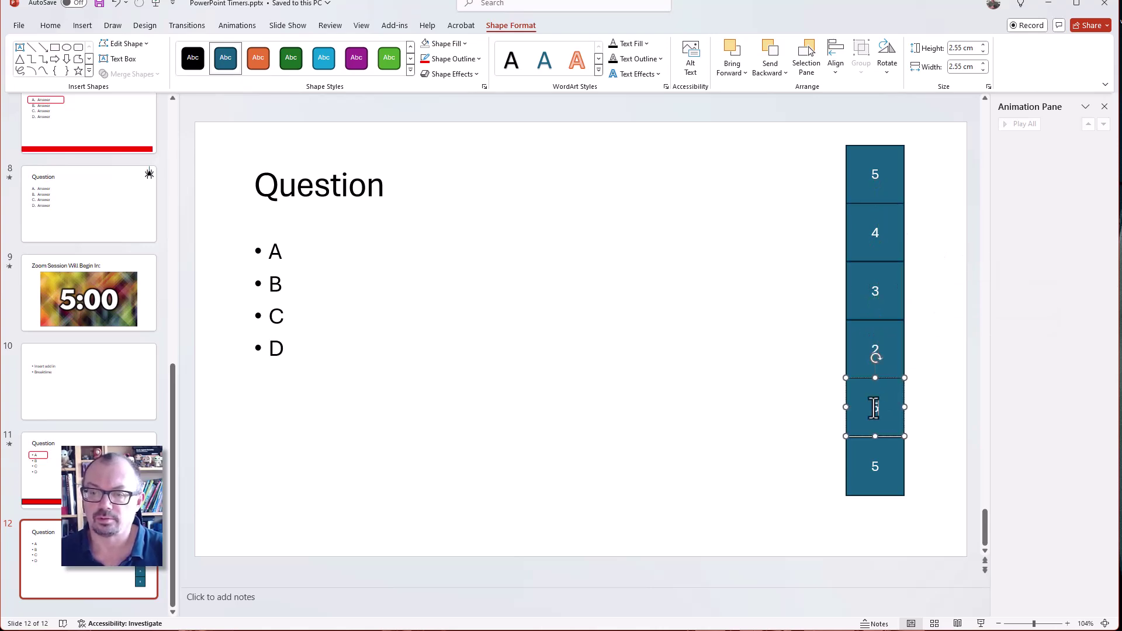
pyautogui.write('1')
pyautogui.doubleClick(873, 467)
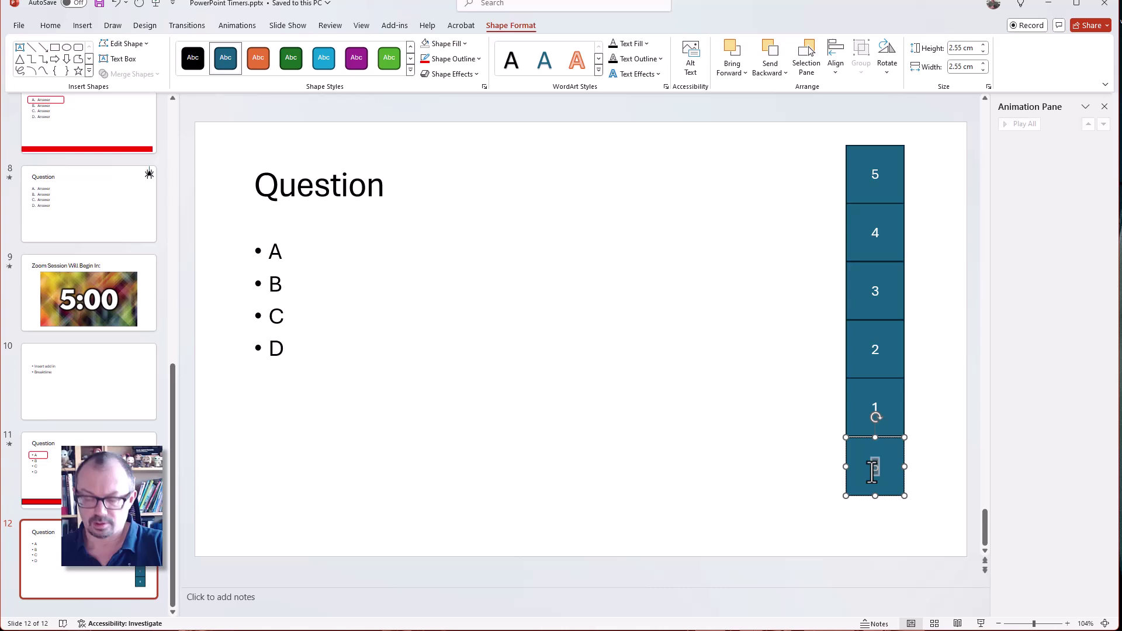
pyautogui.write('0')
pyautogui.click(681, 440)
pyautogui.click(926, 183)
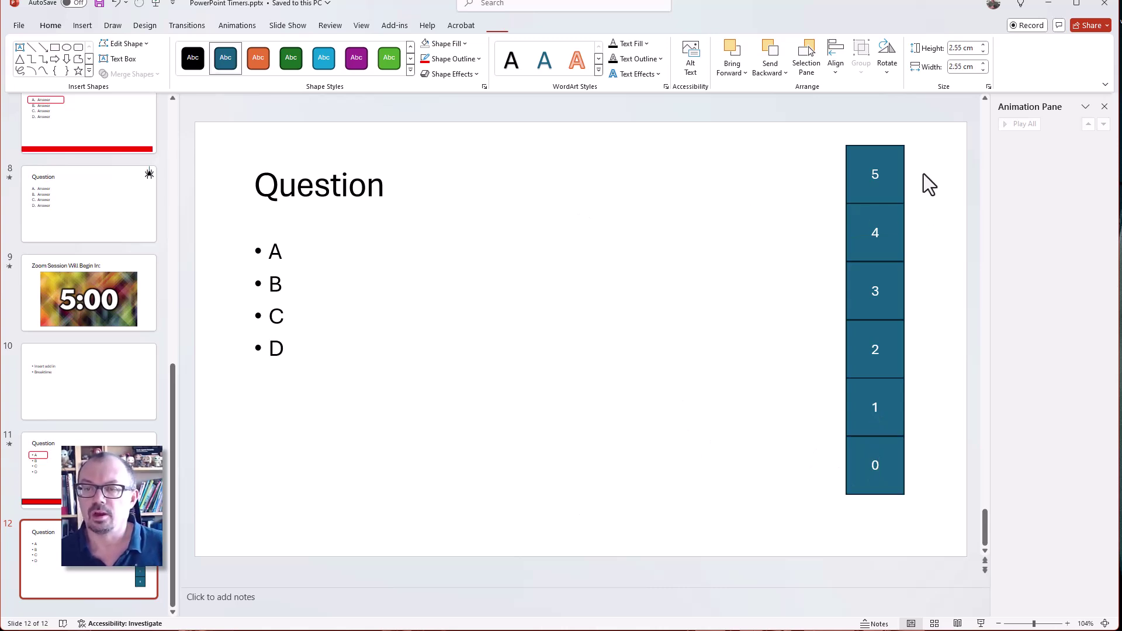
# - Apply shape styles: square 4 orange, 3 light blue, 2 green, 1 purple
pyautogui.click(894, 219)
pyautogui.click(253, 61)
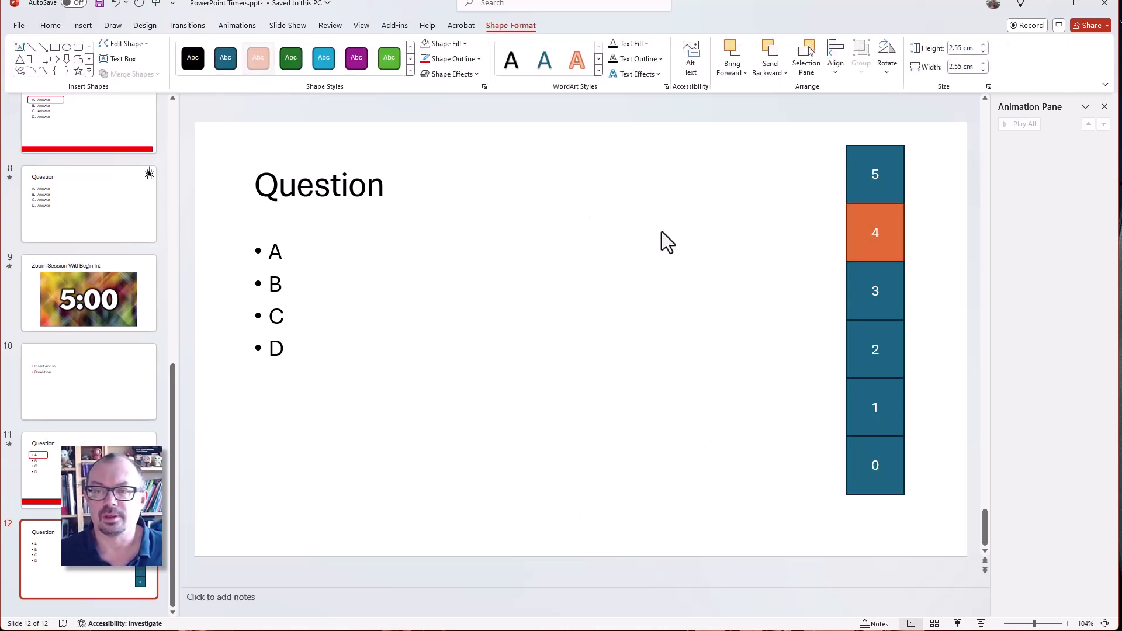
pyautogui.click(881, 288)
pyautogui.click(323, 59)
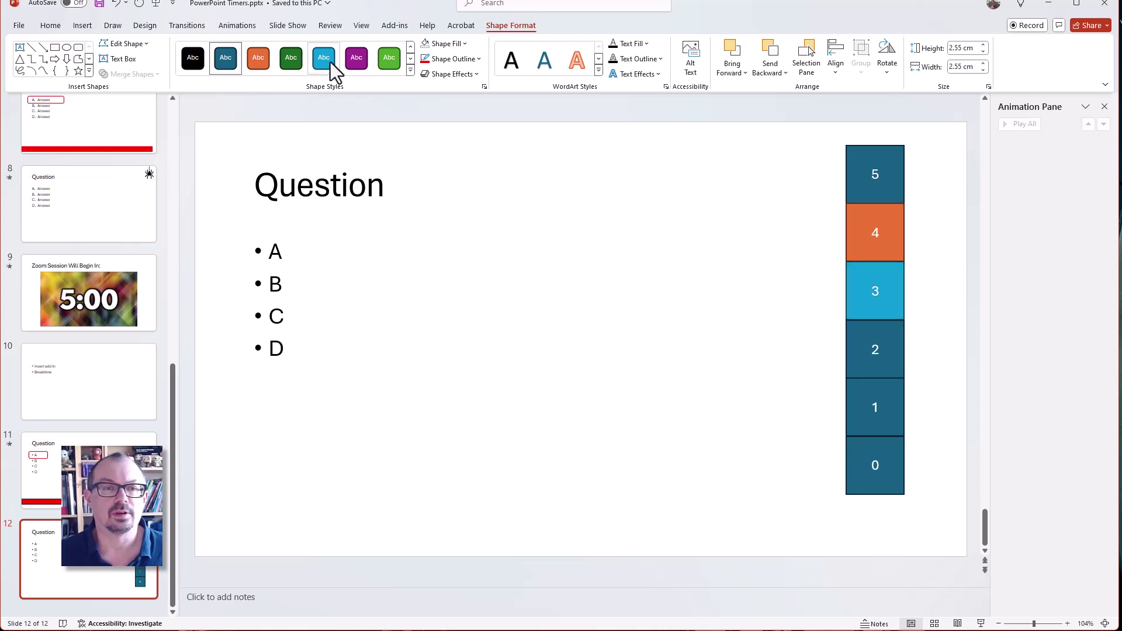
pyautogui.click(888, 352)
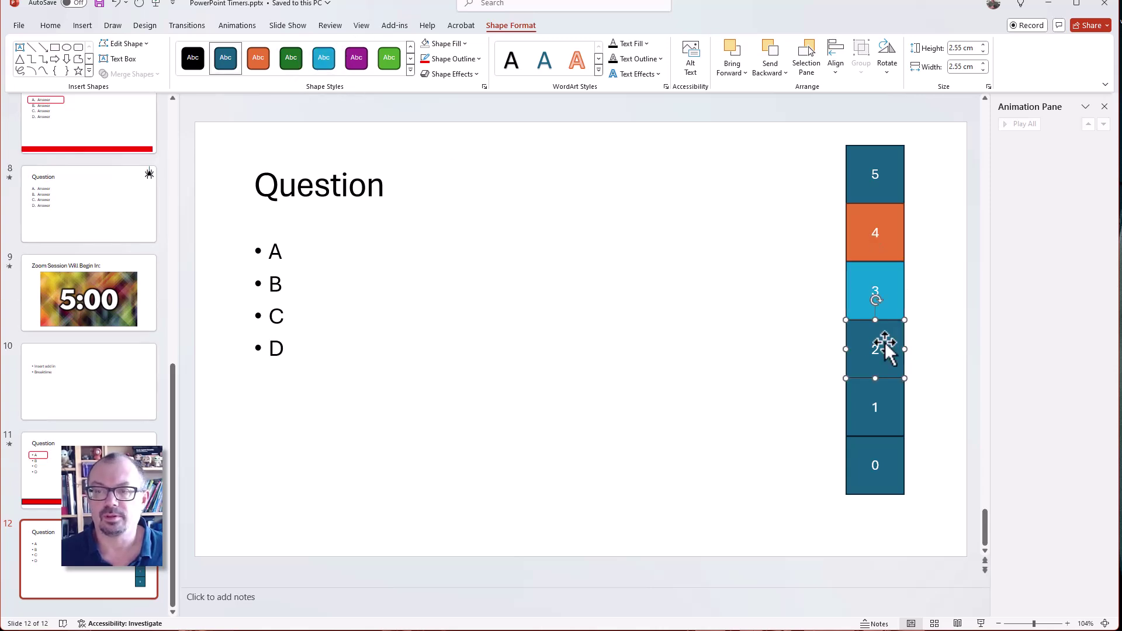
pyautogui.click(390, 61)
pyautogui.click(893, 413)
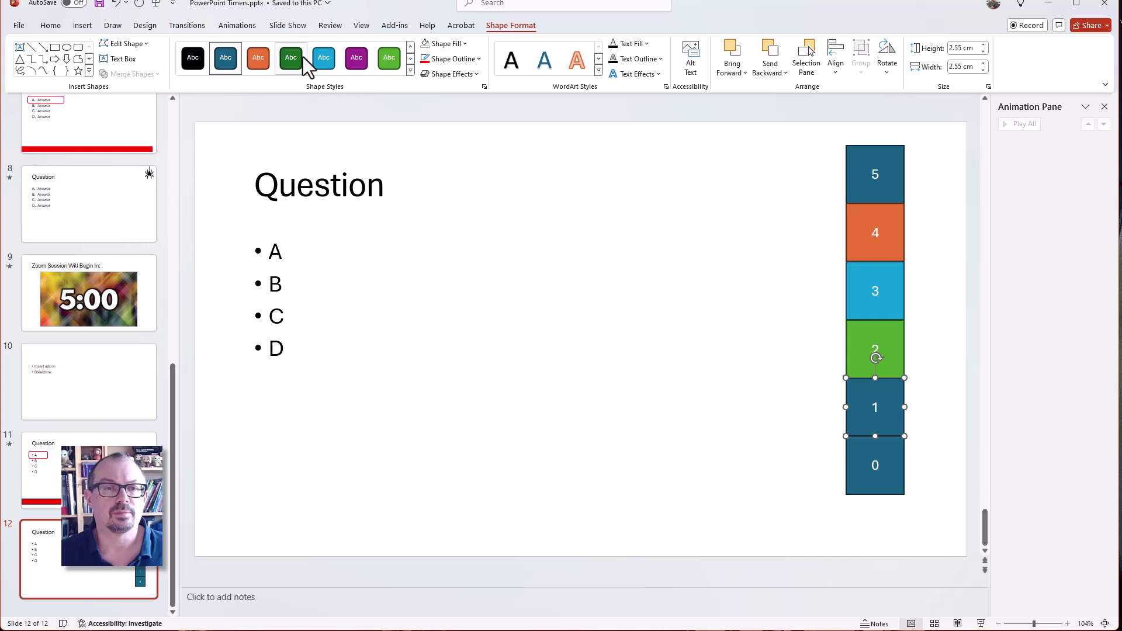
pyautogui.click(357, 58)
# - Fill square 0 with standard red
pyautogui.click(865, 464)
pyautogui.click(389, 58)
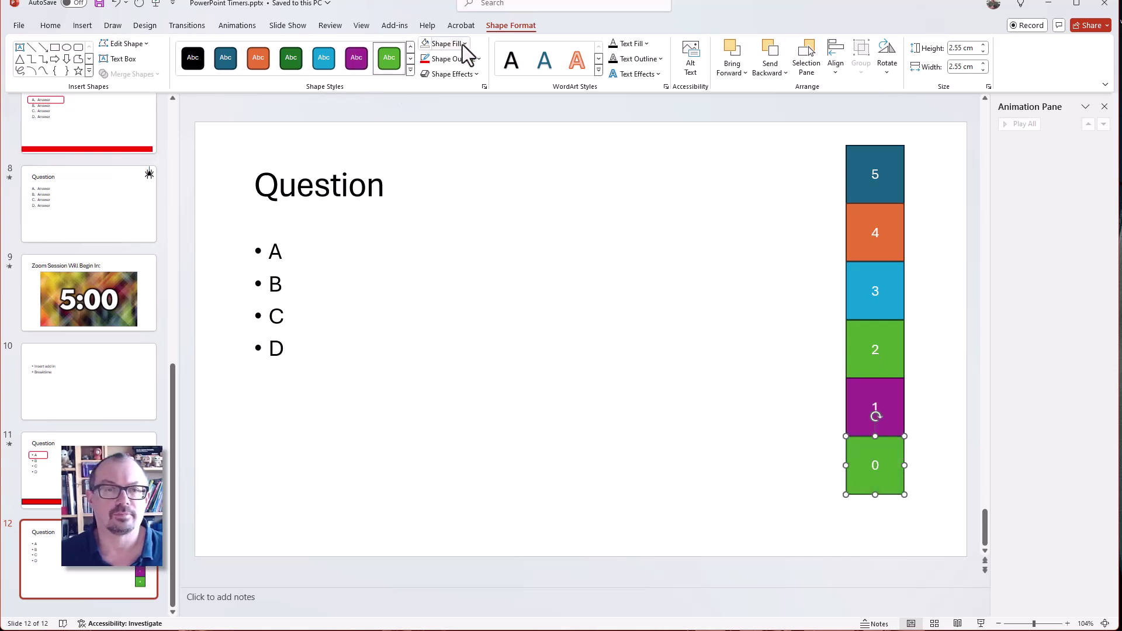
pyautogui.click(464, 44)
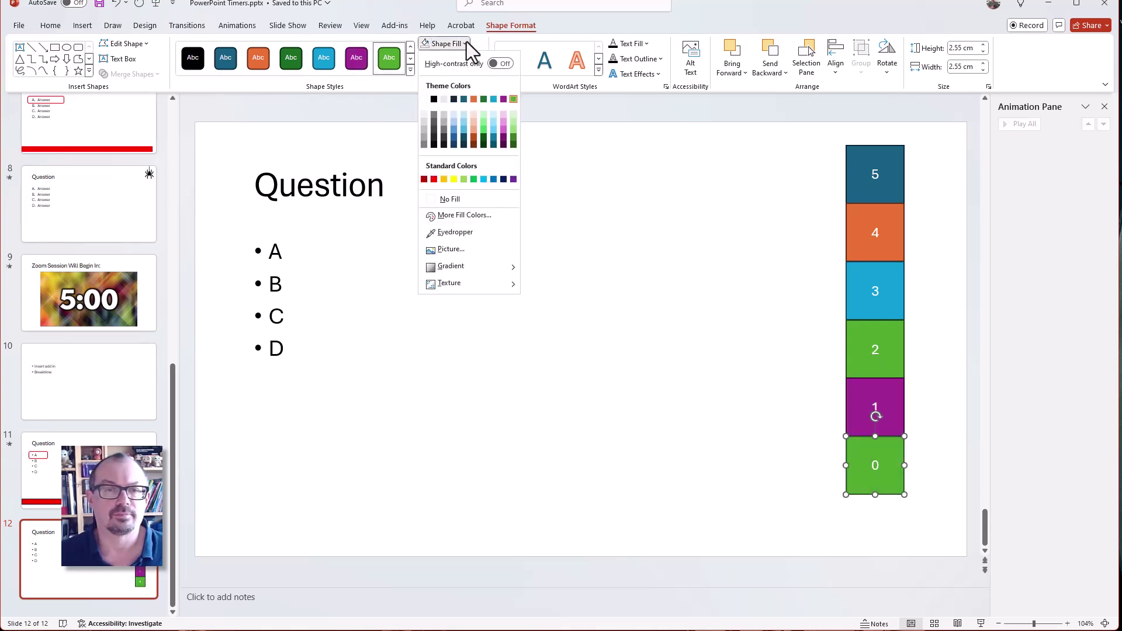
pyautogui.click(433, 178)
pyautogui.click(713, 144)
pyautogui.click(948, 140)
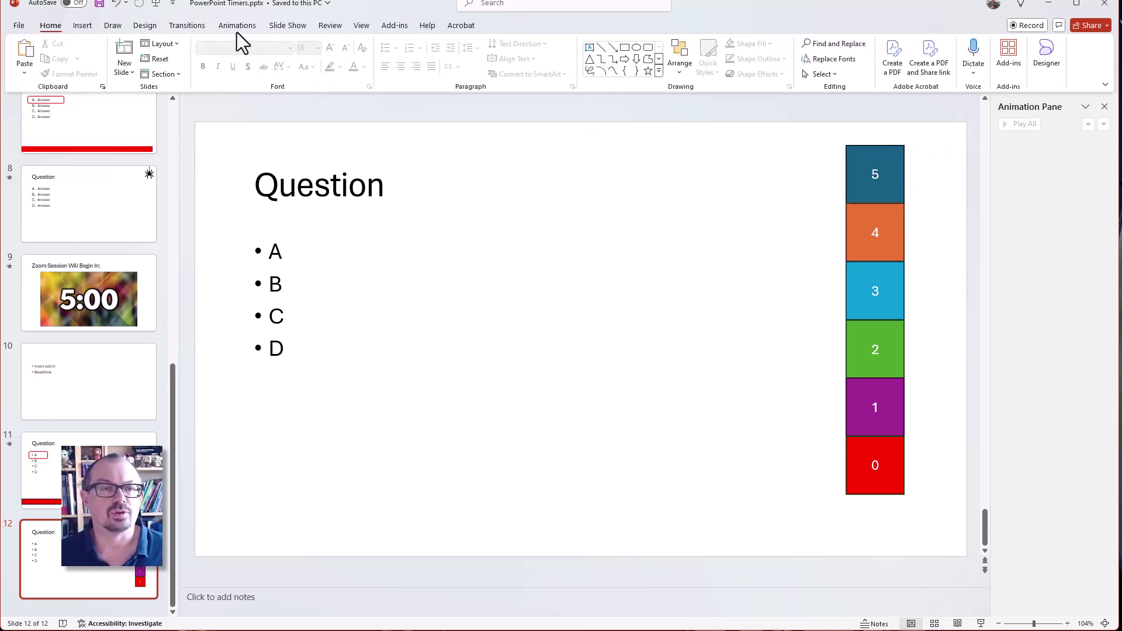
pyautogui.click(875, 153)
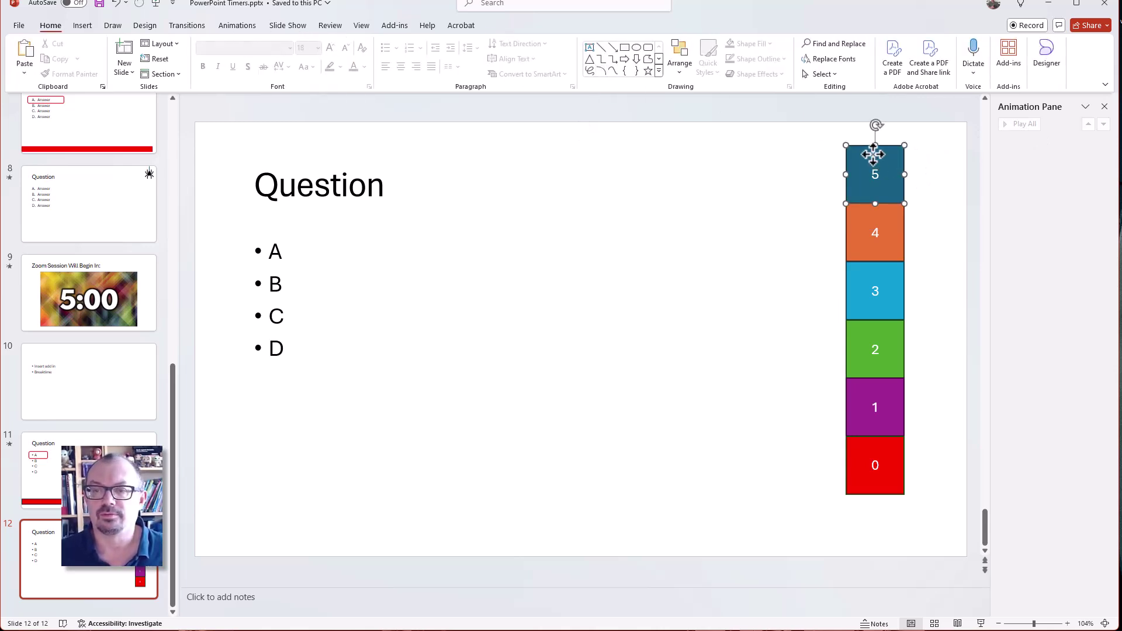
# - Give square 5 a Disappear exit and copy it onto squares 4 and 3 with Animation Painter
pyautogui.click(238, 26)
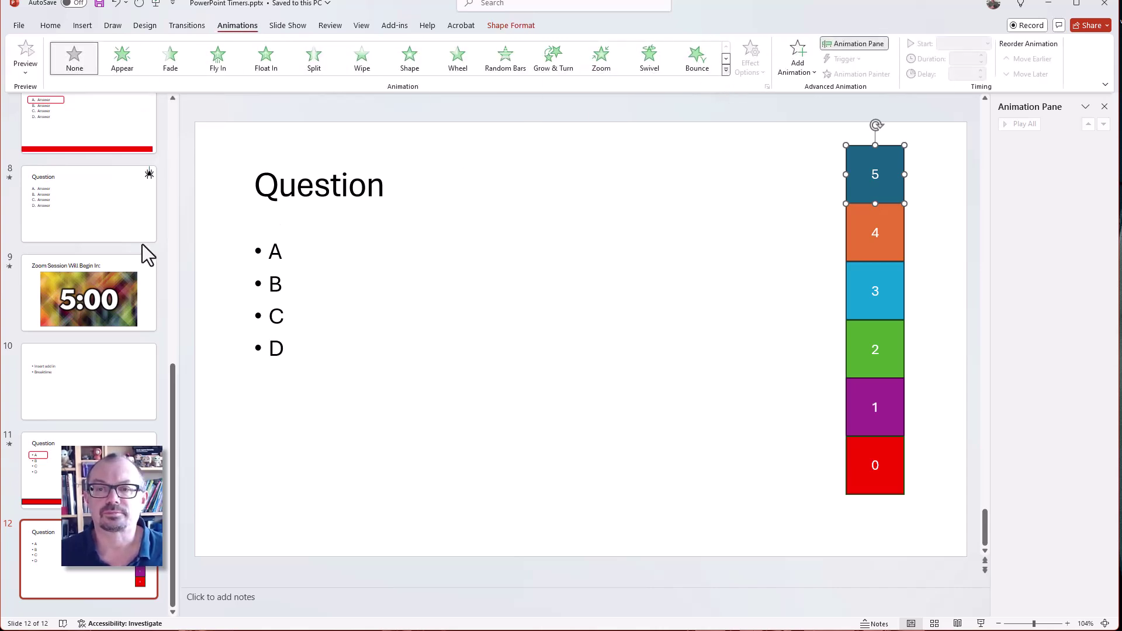
pyautogui.click(76, 270)
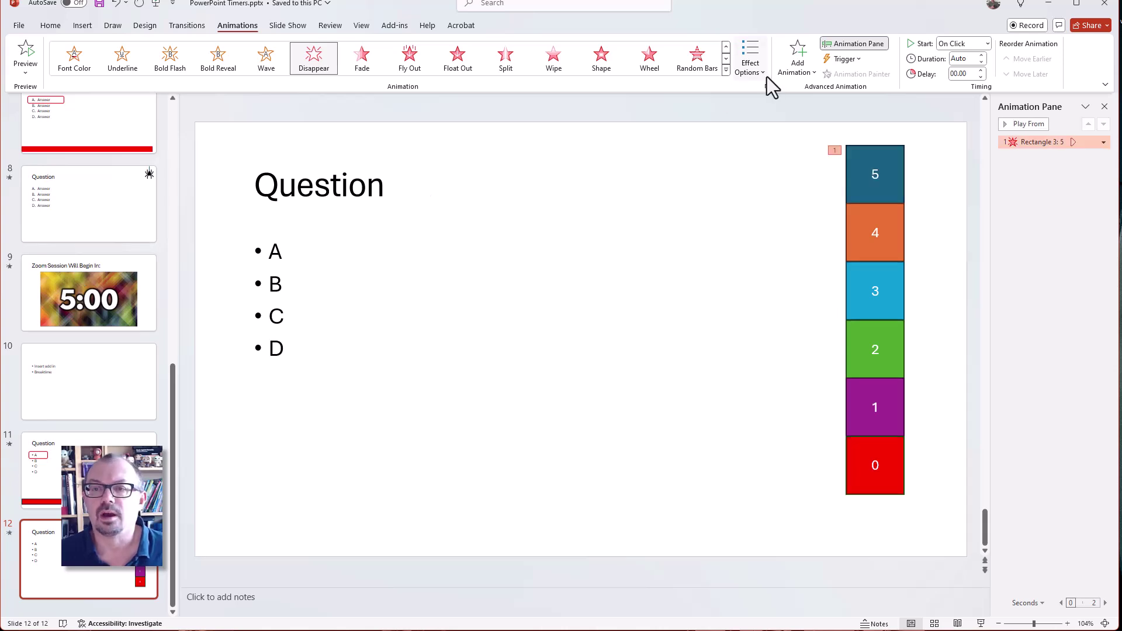
pyautogui.click(879, 175)
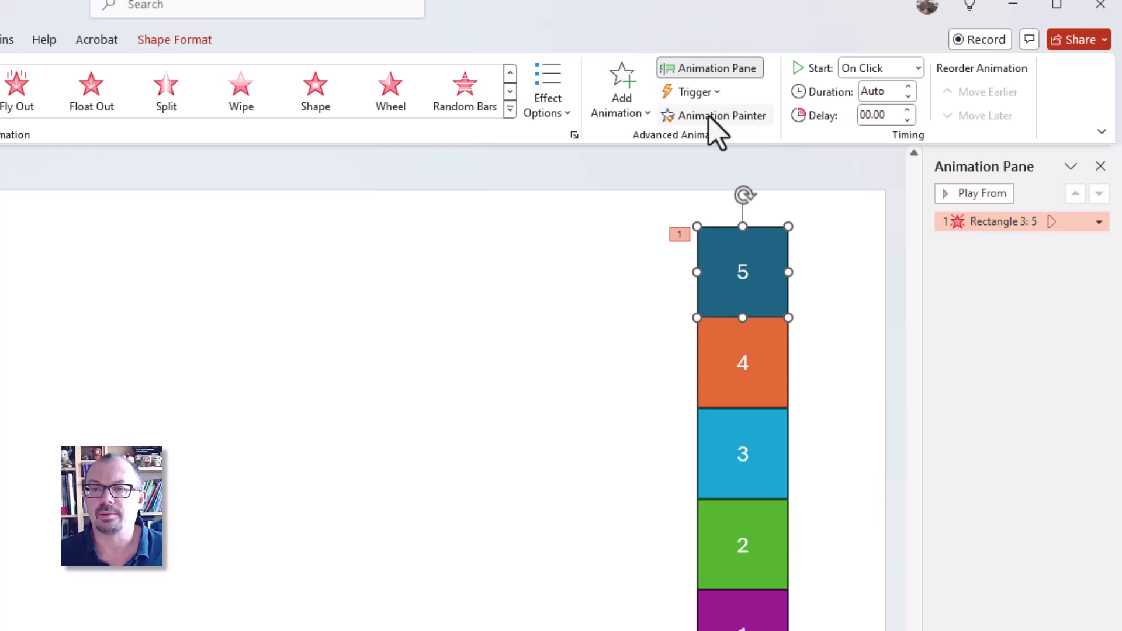
pyautogui.click(705, 117)
pyautogui.click(745, 374)
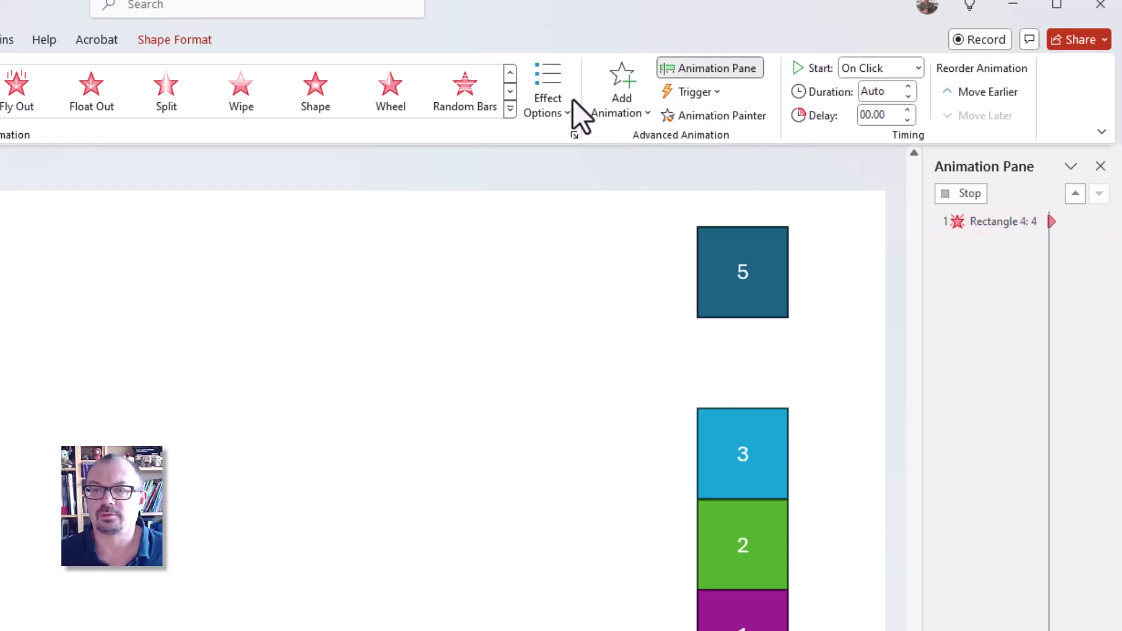
pyautogui.click(704, 117)
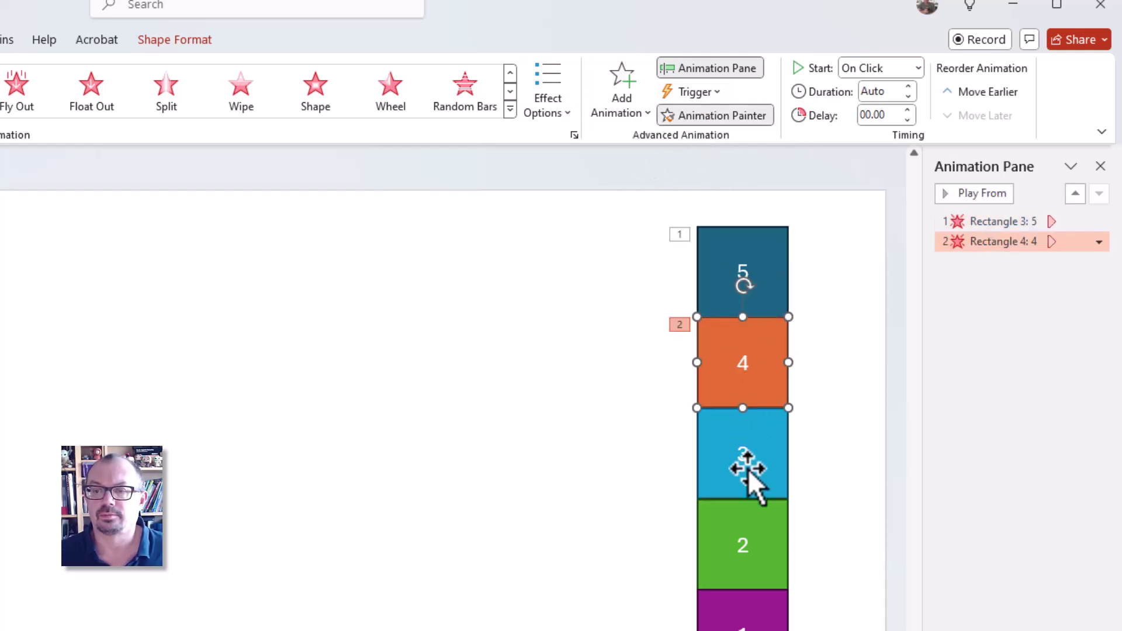
pyautogui.click(746, 467)
# - Paint the same exit animation onto boxes 2, 1 and 0
pyautogui.click(744, 556)
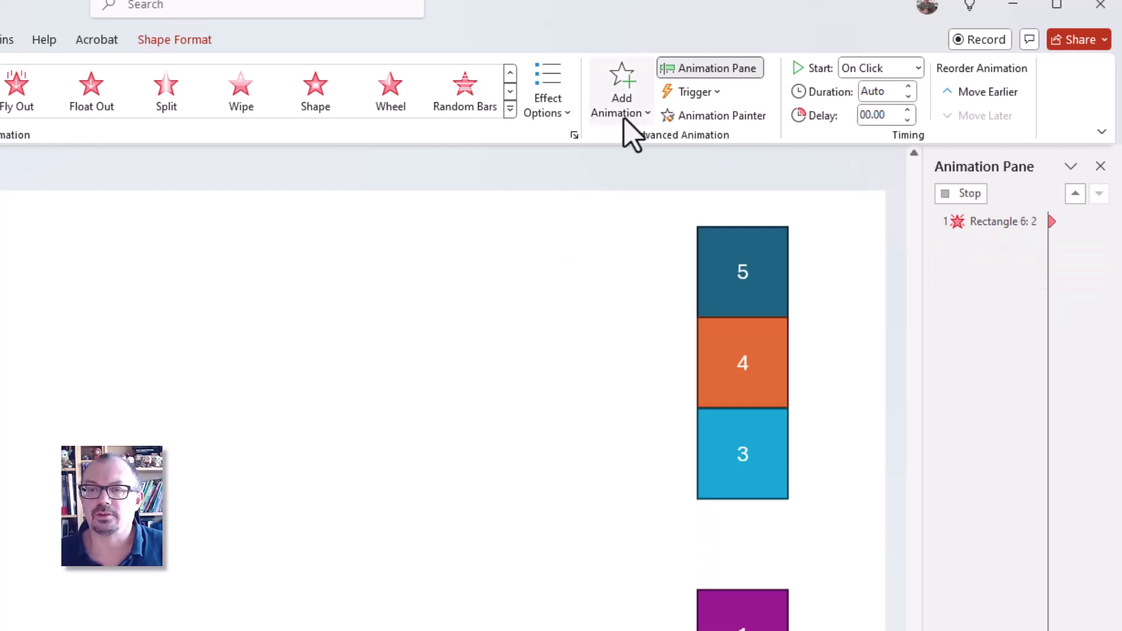
pyautogui.click(629, 91)
pyautogui.click(724, 118)
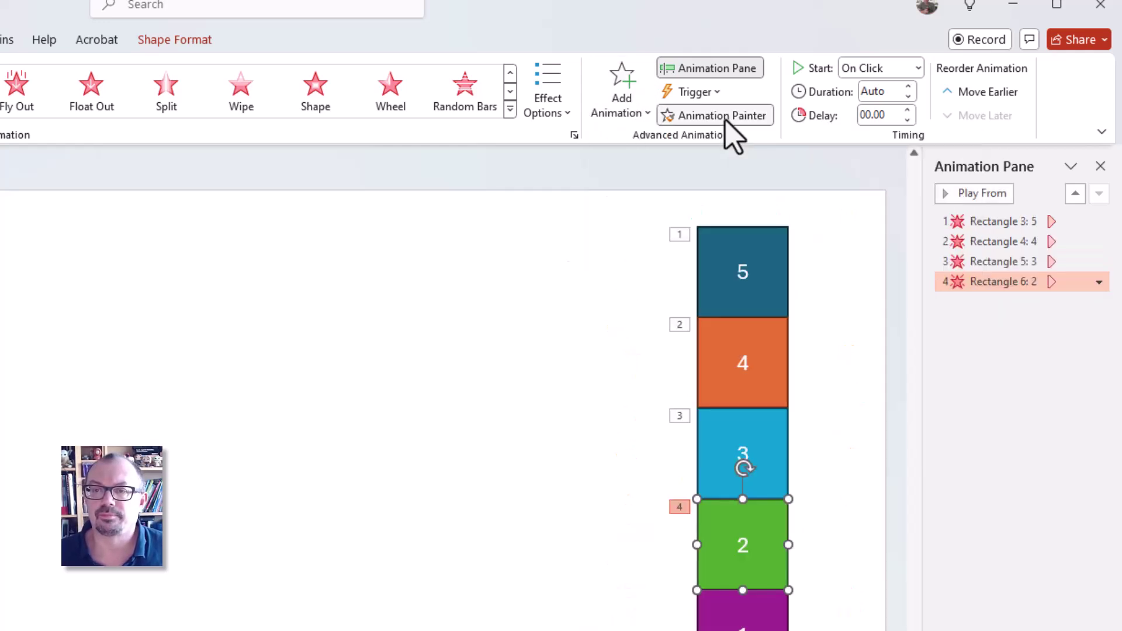
pyautogui.click(742, 611)
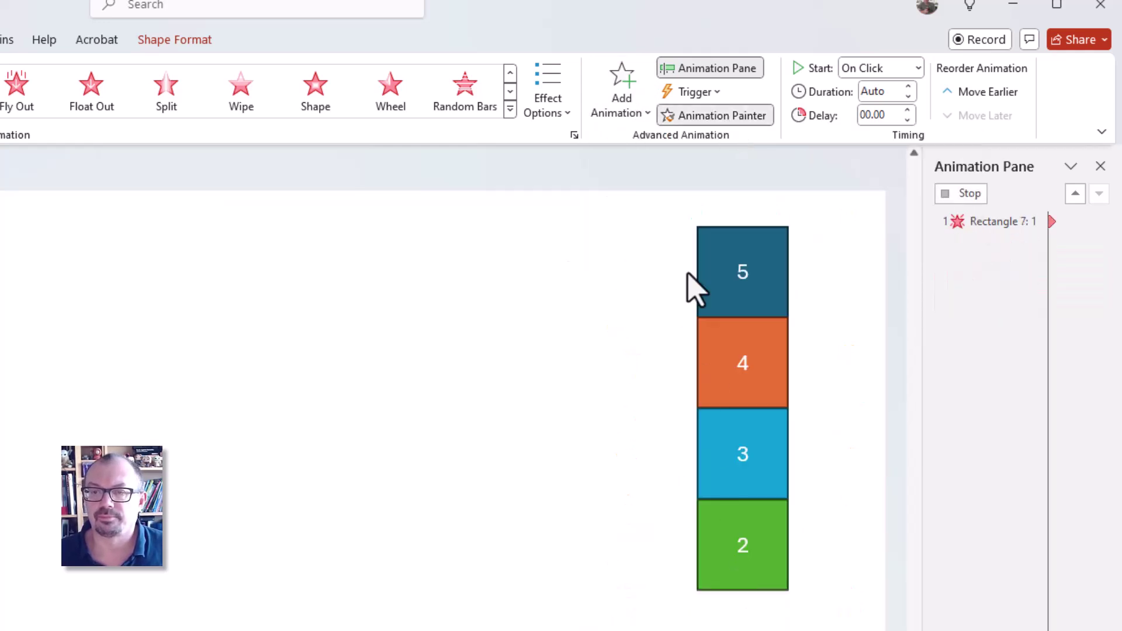
pyautogui.click(724, 116)
pyautogui.click(743, 628)
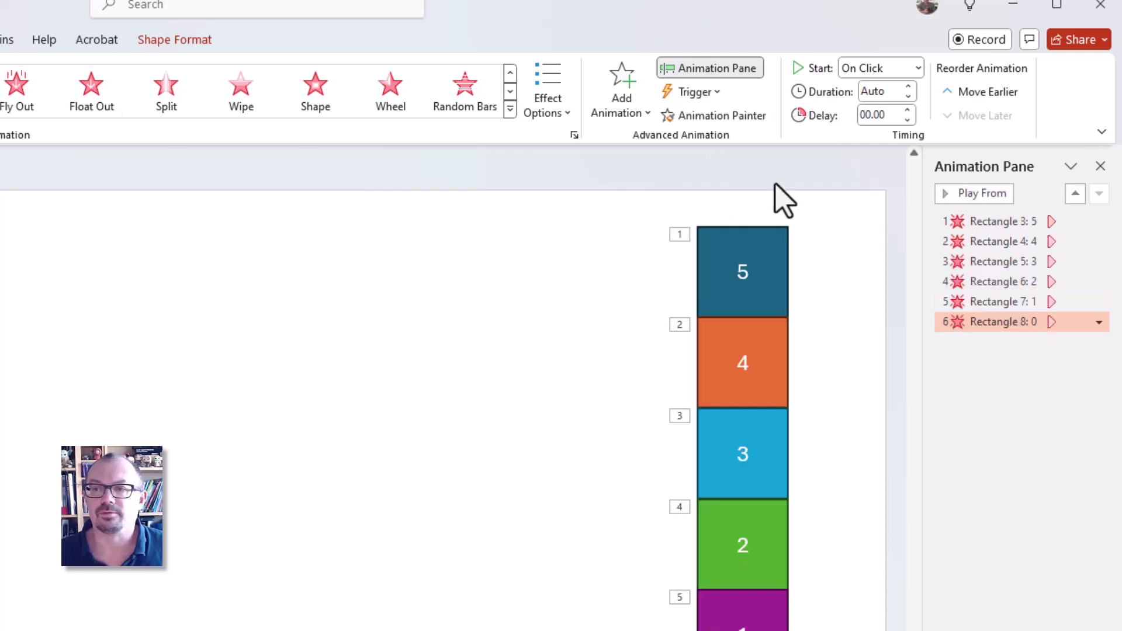
pyautogui.click(1056, 476)
pyautogui.click(953, 195)
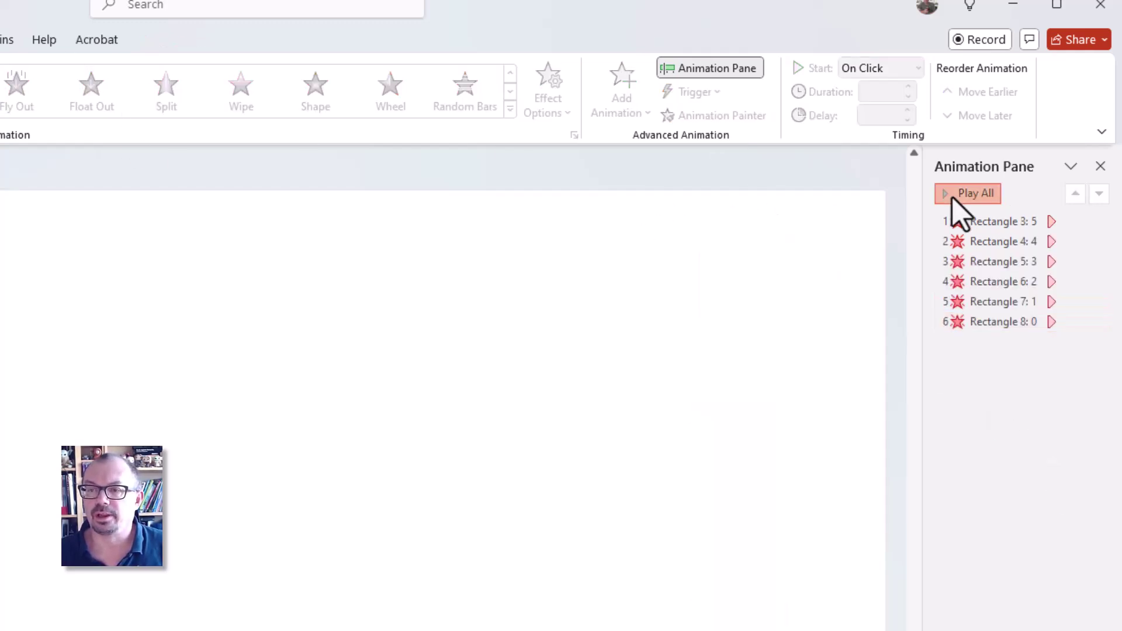
pyautogui.click(953, 197)
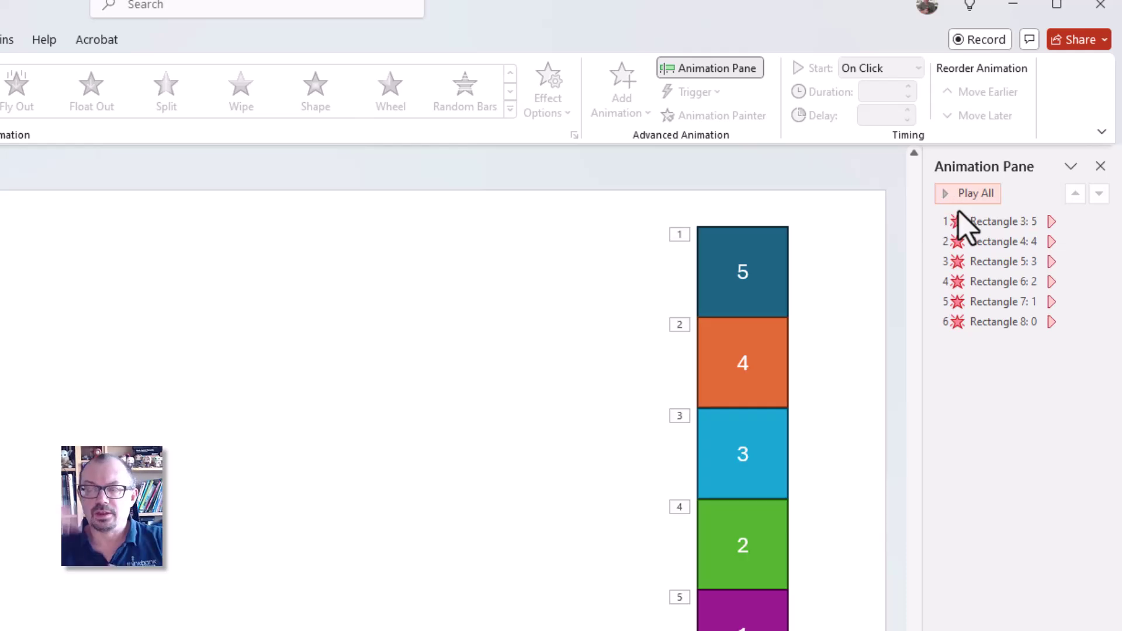
pyautogui.click(741, 257)
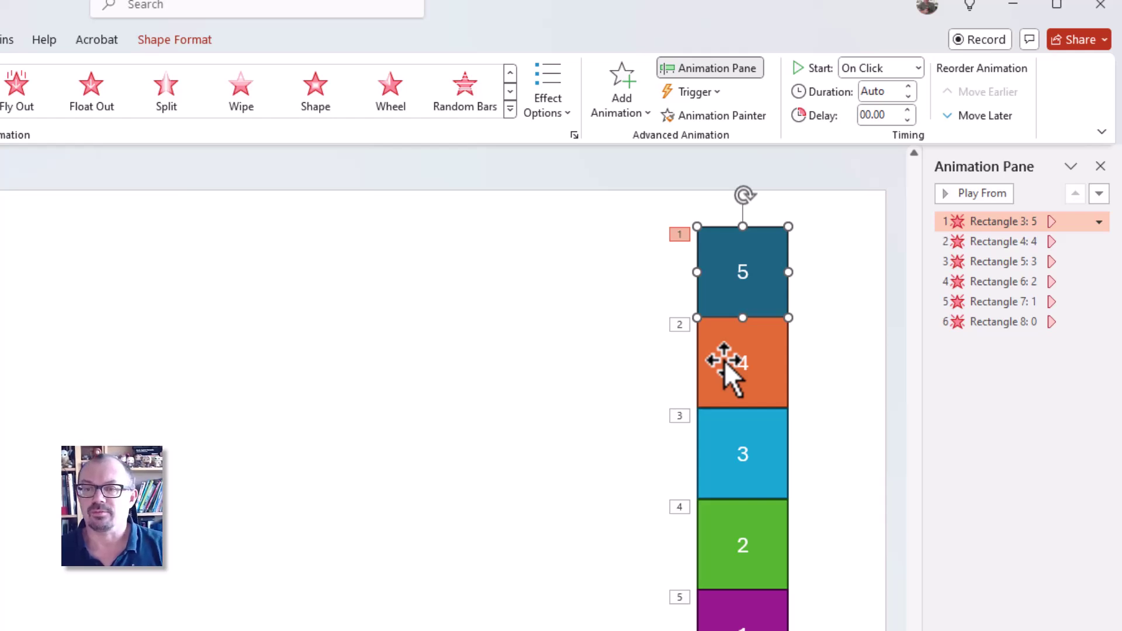
# - Set boxes 4 and 3 to start After Previous
pyautogui.click(680, 325)
pyautogui.click(918, 68)
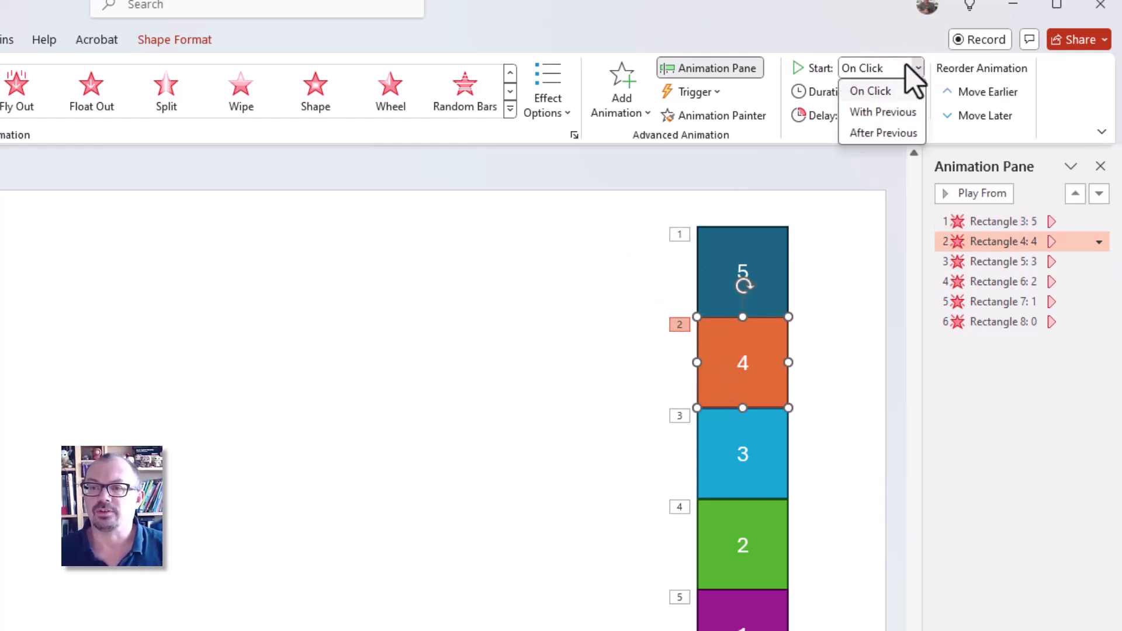
pyautogui.click(884, 133)
pyautogui.click(881, 114)
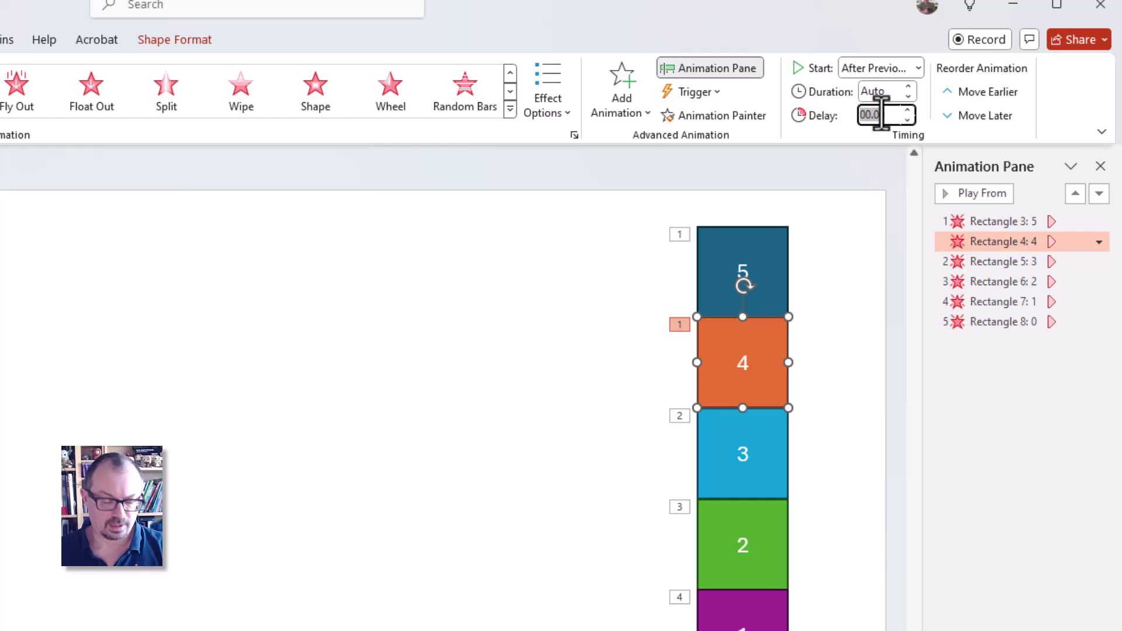
pyautogui.click(865, 180)
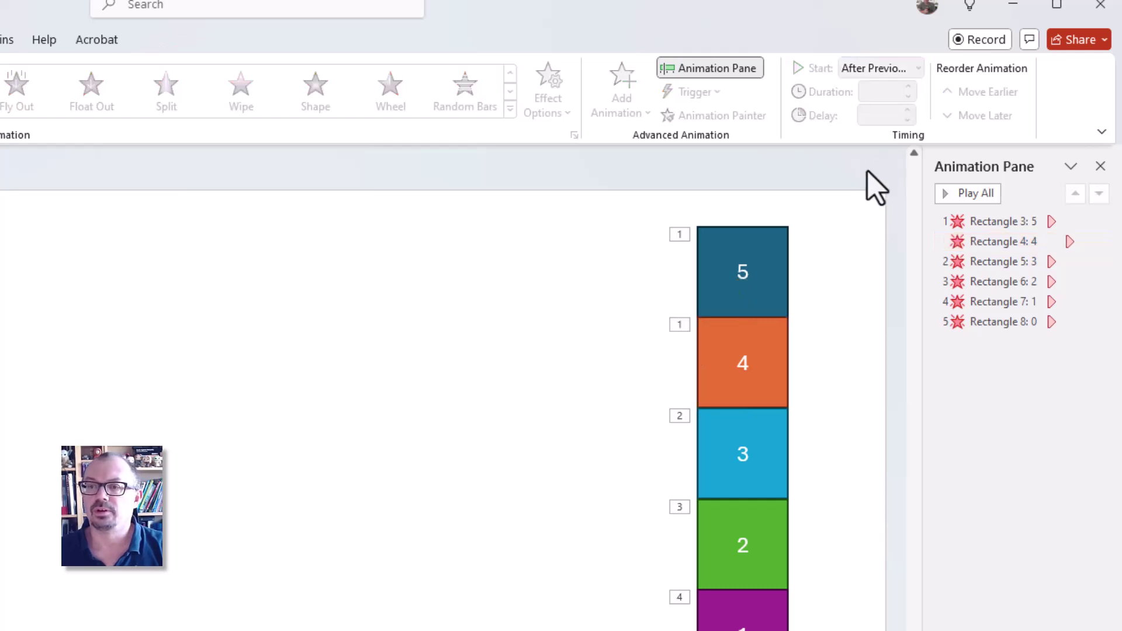
pyautogui.click(758, 462)
pyautogui.click(902, 69)
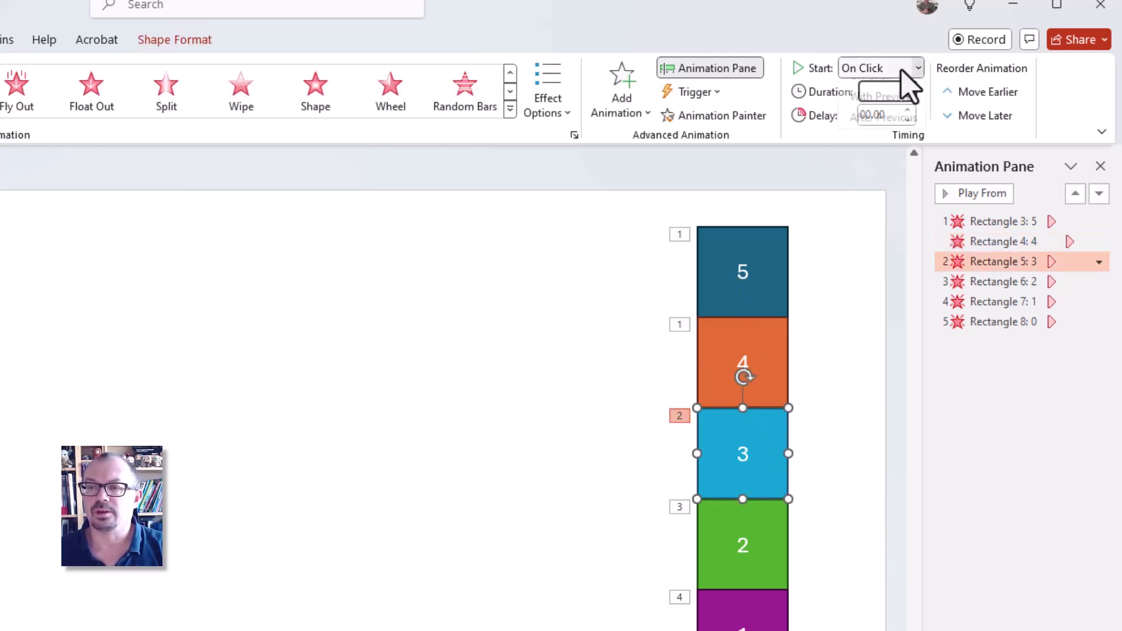
pyautogui.click(892, 133)
pyautogui.click(880, 114)
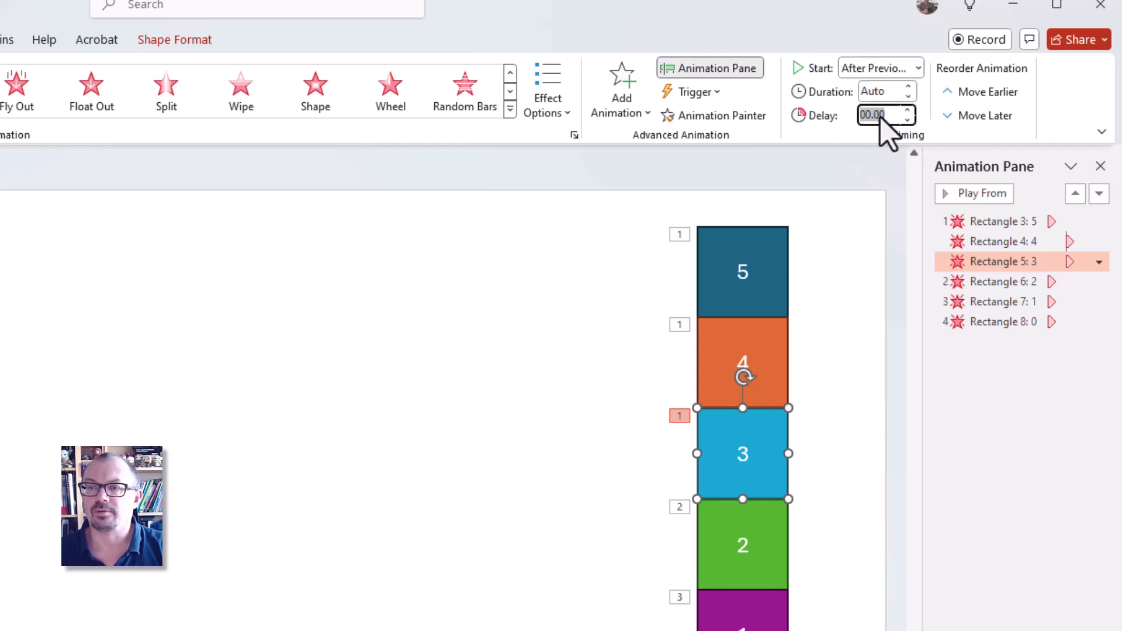
# - Set boxes 2, 1 and 0 to After Previous, then play the slide show from the current slide
pyautogui.click(754, 522)
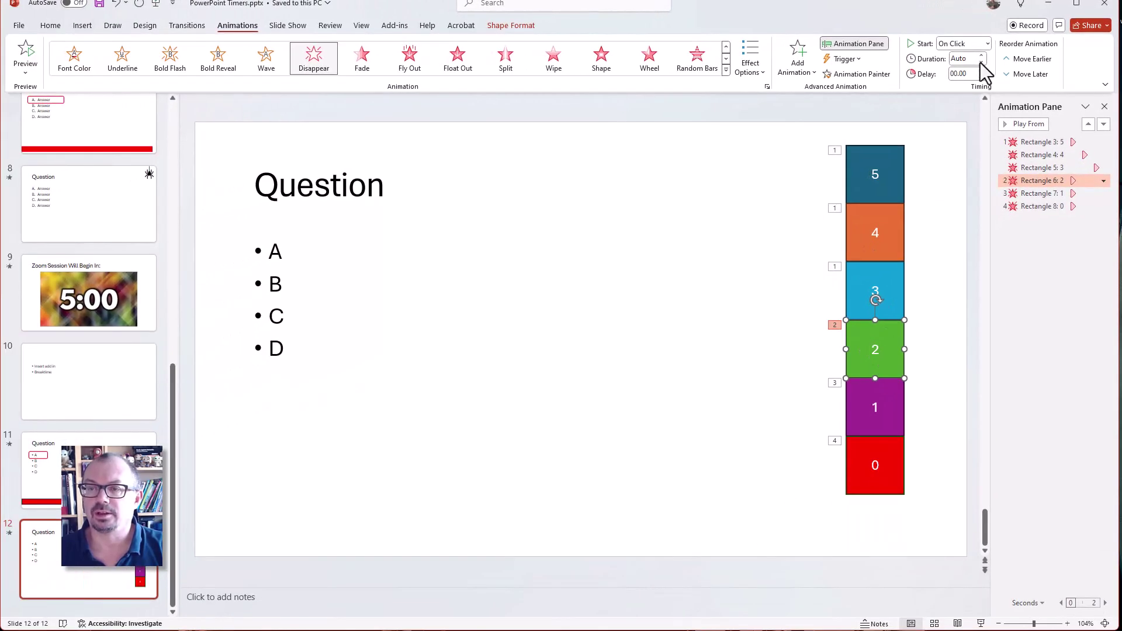
pyautogui.click(973, 44)
pyautogui.click(972, 89)
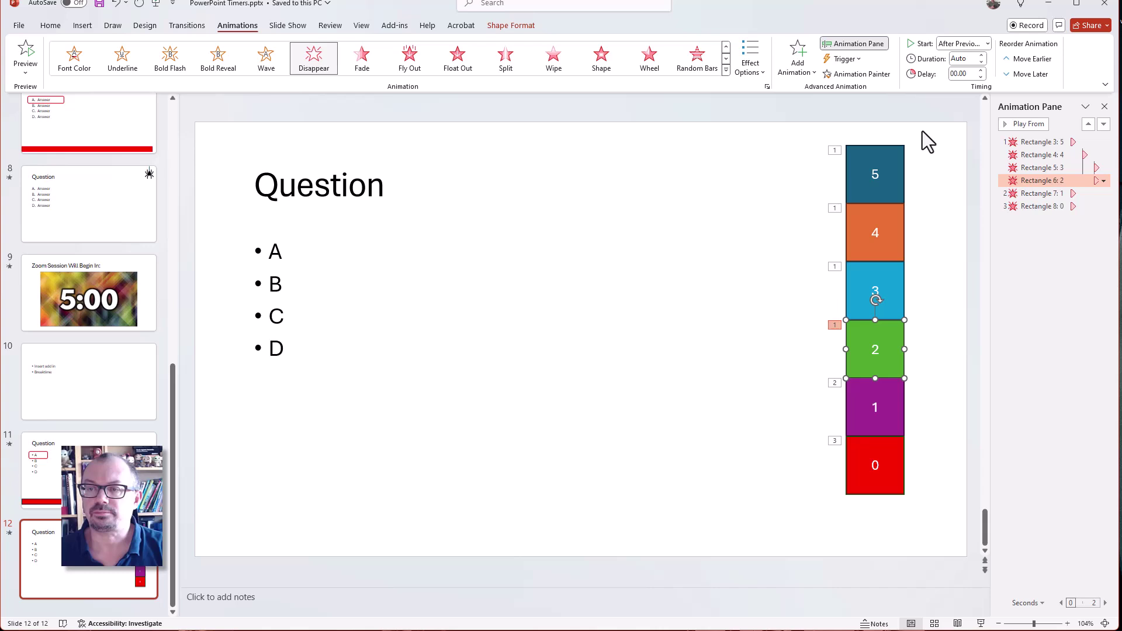
pyautogui.click(865, 406)
pyautogui.click(965, 44)
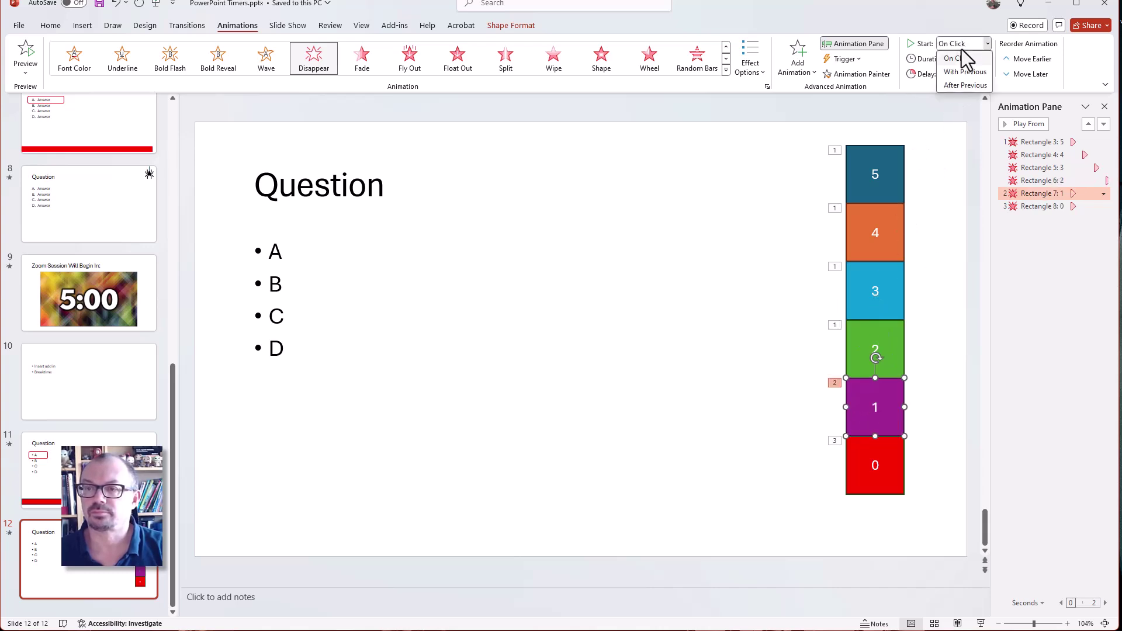
pyautogui.click(972, 88)
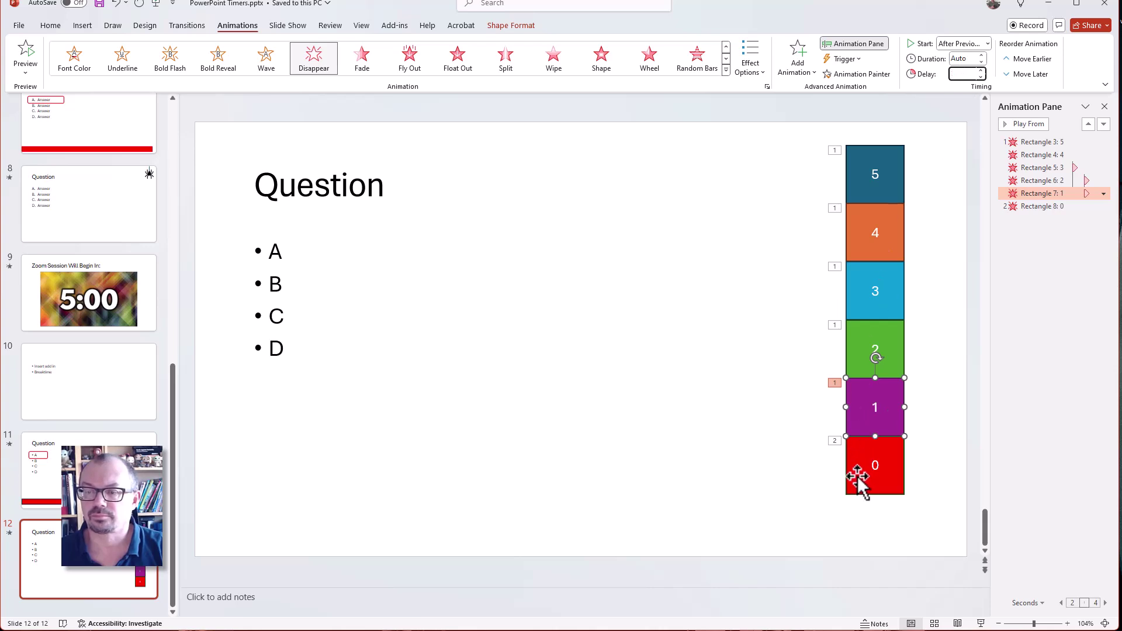
pyautogui.click(860, 481)
pyautogui.click(965, 45)
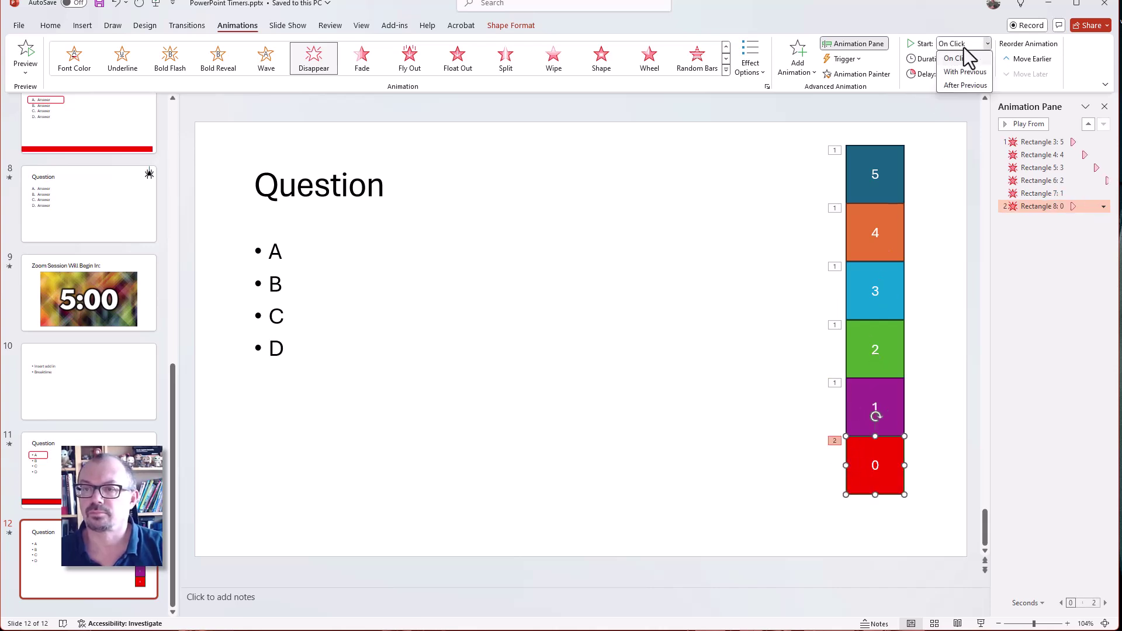
pyautogui.click(972, 89)
pyautogui.click(288, 25)
pyautogui.hotkey('shift', 'F5')
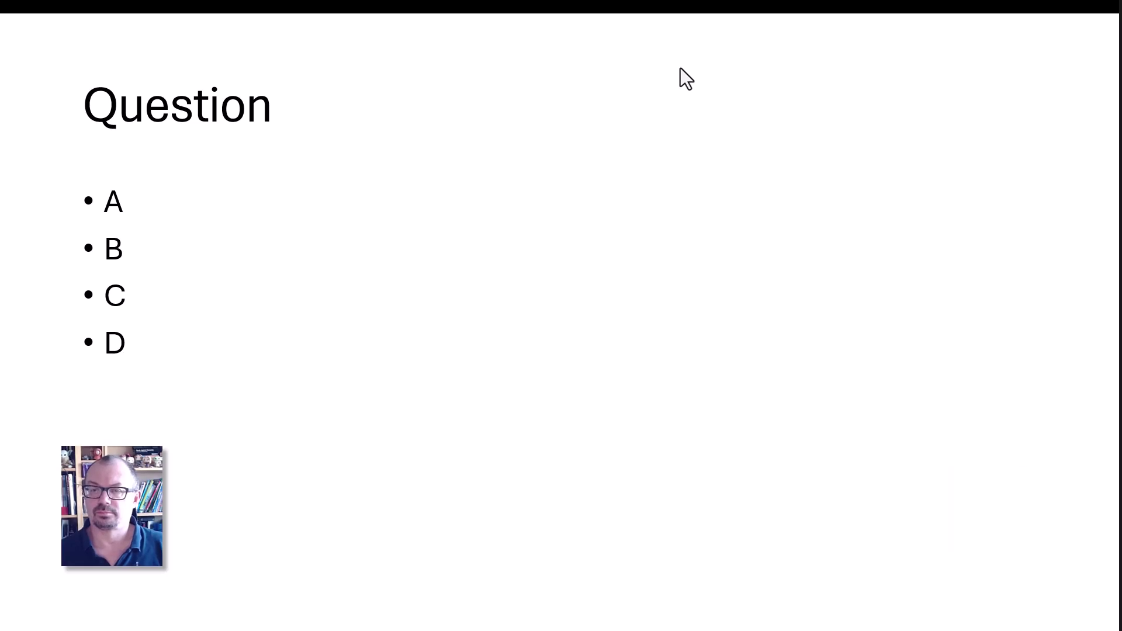
# - End the slide show with Esc and nudge the purple 1 box down toward the 0 box
pyautogui.press('Escape')
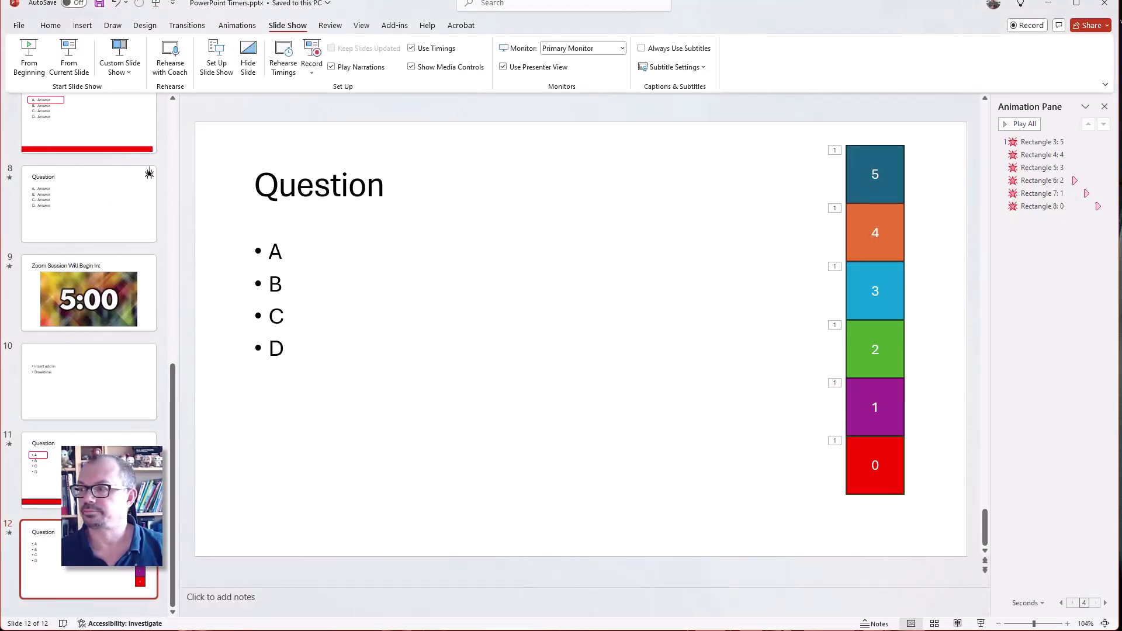
pyautogui.click(881, 406)
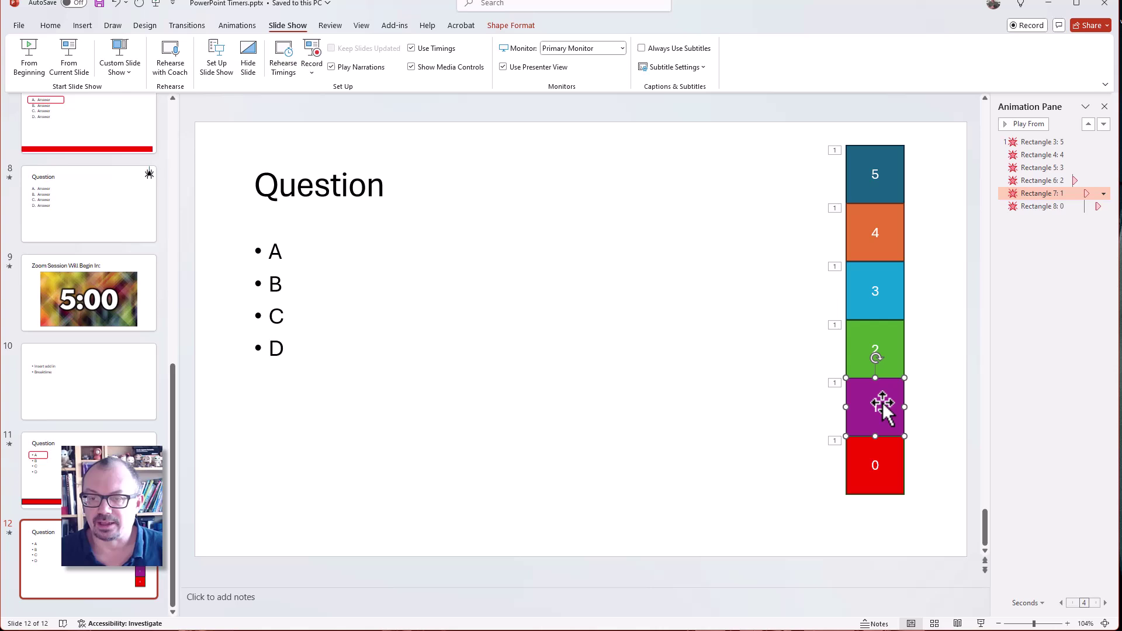
pyautogui.moveTo(882, 405)
pyautogui.mouseDown()
pyautogui.moveTo(881, 439)
pyautogui.moveTo(881, 426)
pyautogui.mouseUp()
# - Undo the nudge, then bring boxes 1 and 2 to front and pile them onto box 0
pyautogui.hotkey('ctrl', 'z')
pyautogui.click(888, 402)
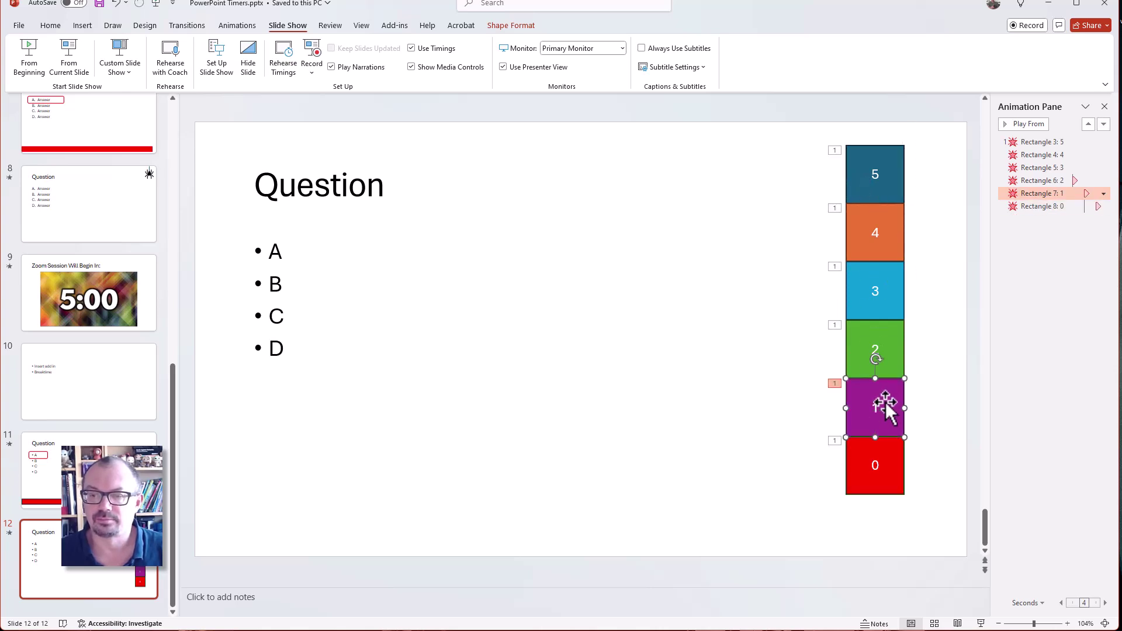
pyautogui.rightClick(888, 398)
pyautogui.click(917, 203)
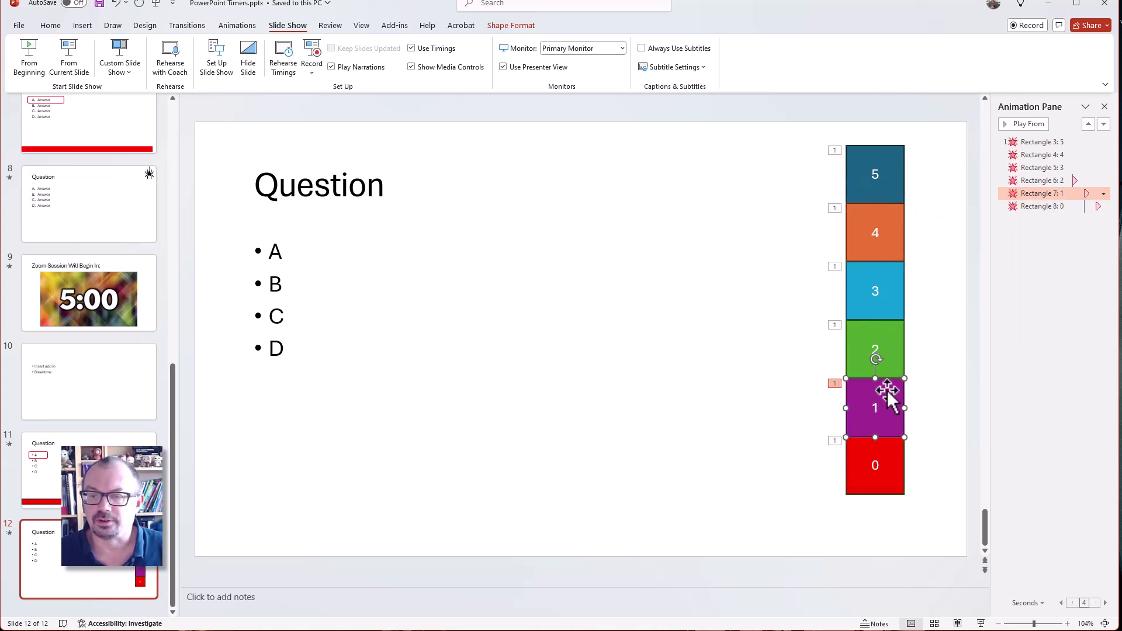
pyautogui.moveTo(889, 393); pyautogui.dragTo(882, 459)
pyautogui.click(882, 353)
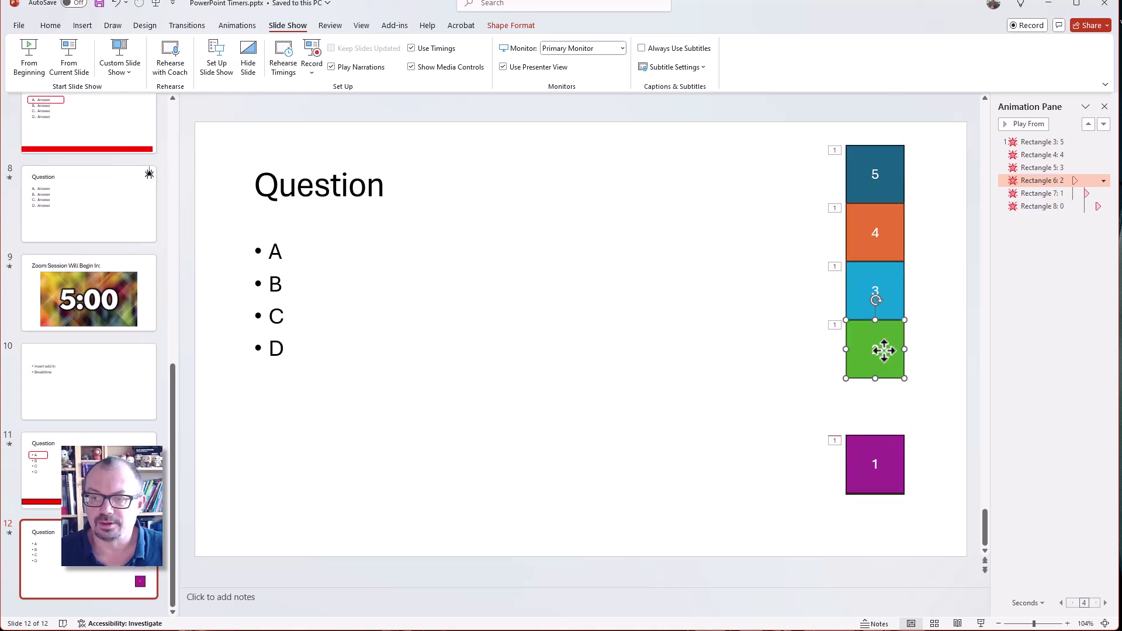
pyautogui.rightClick(882, 353)
pyautogui.click(935, 168)
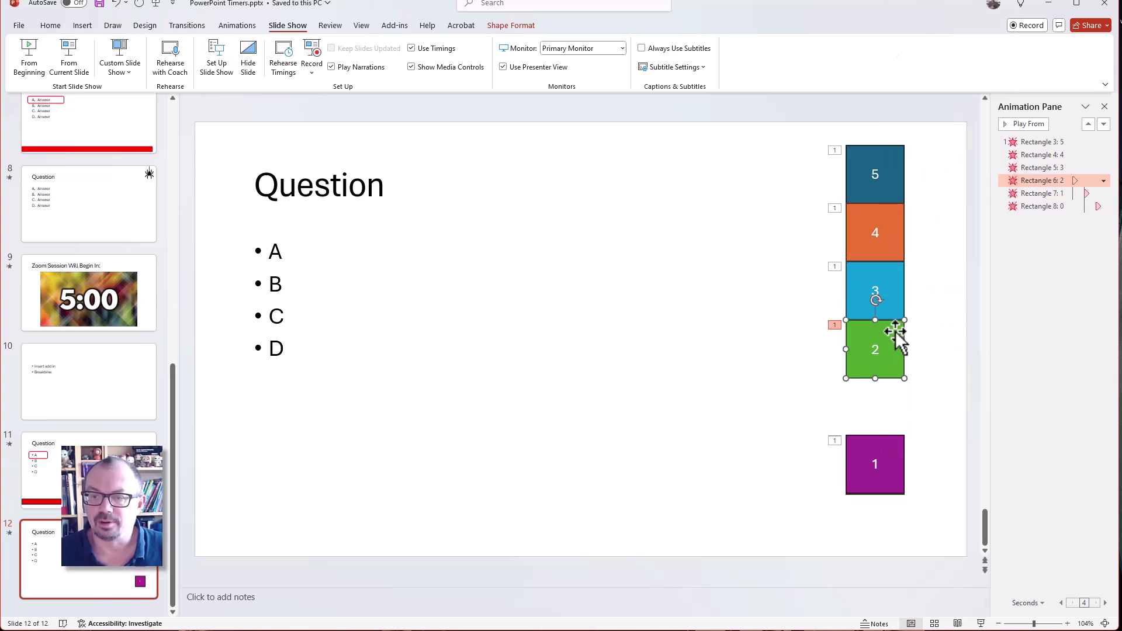
pyautogui.moveTo(896, 330); pyautogui.dragTo(894, 446)
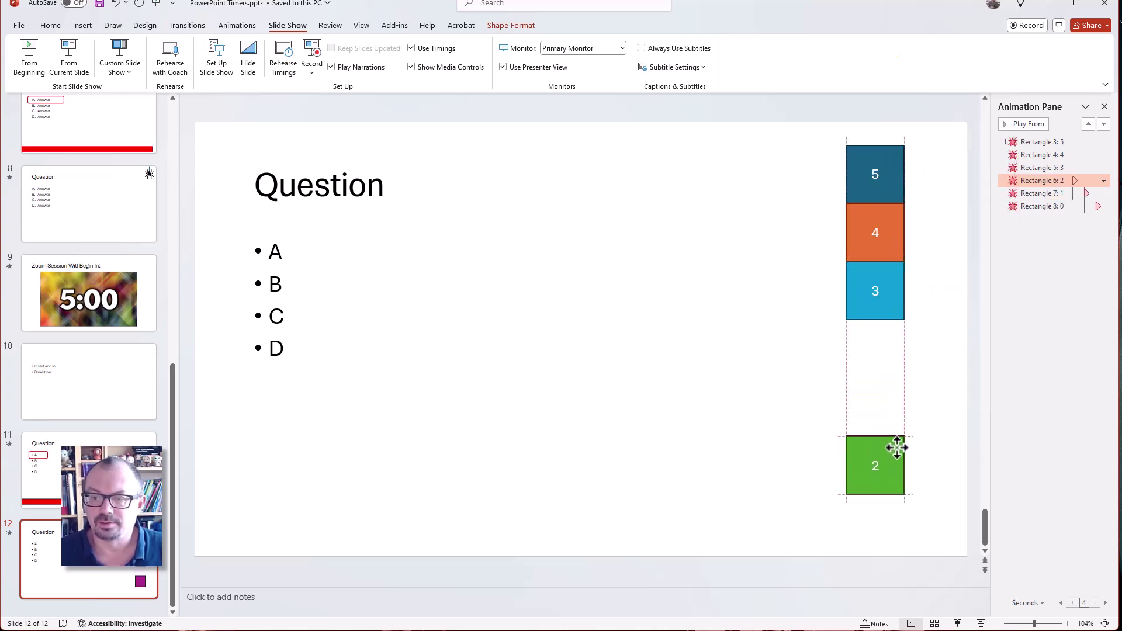
# - Bring boxes 3, 4 and 5 to front and stack them onto the pile, 5 on top
pyautogui.rightClick(889, 279)
pyautogui.click(925, 423)
pyautogui.moveTo(888, 308); pyautogui.dragTo(884, 463)
pyautogui.rightClick(878, 243)
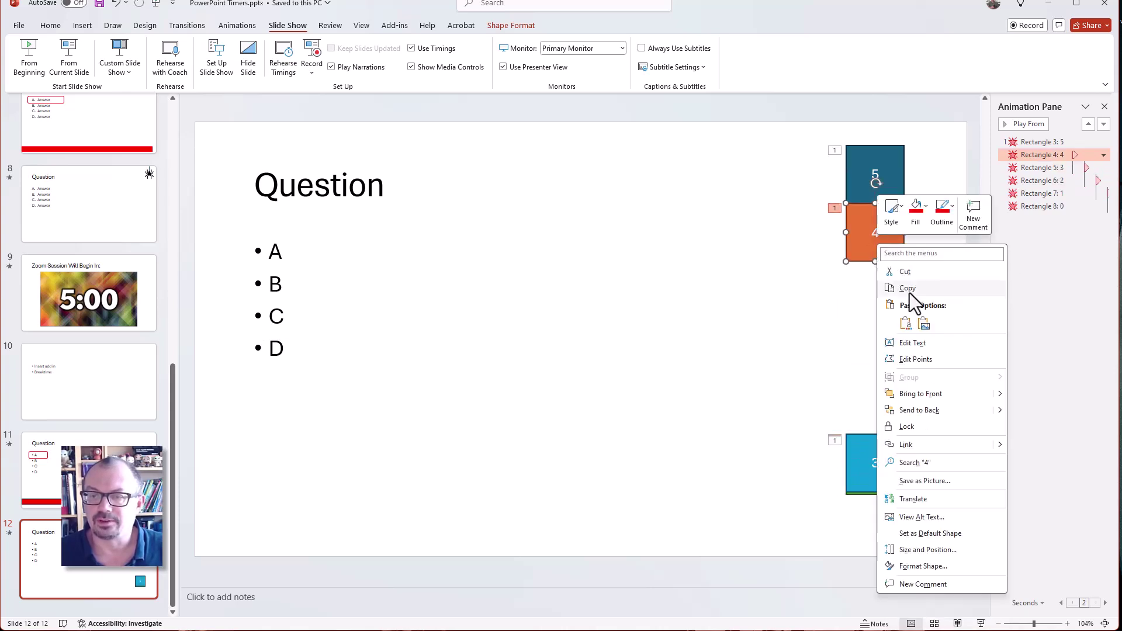
pyautogui.click(927, 393)
pyautogui.moveTo(877, 233); pyautogui.dragTo(882, 464)
pyautogui.rightClick(875, 200)
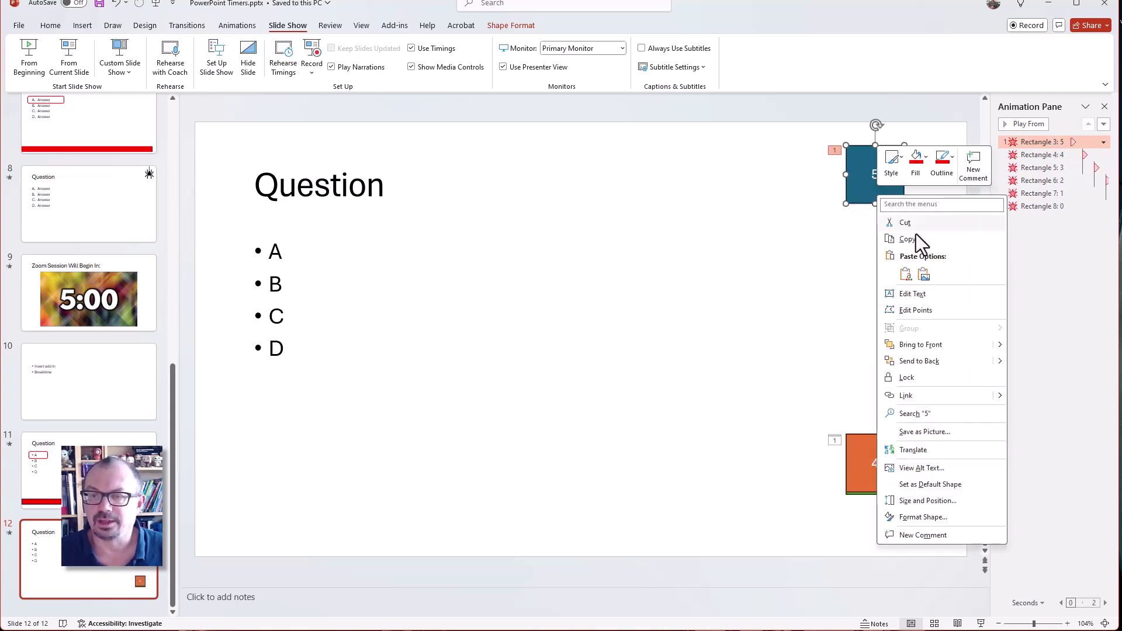
pyautogui.click(922, 351)
pyautogui.moveTo(859, 180); pyautogui.dragTo(859, 469)
pyautogui.click(740, 355)
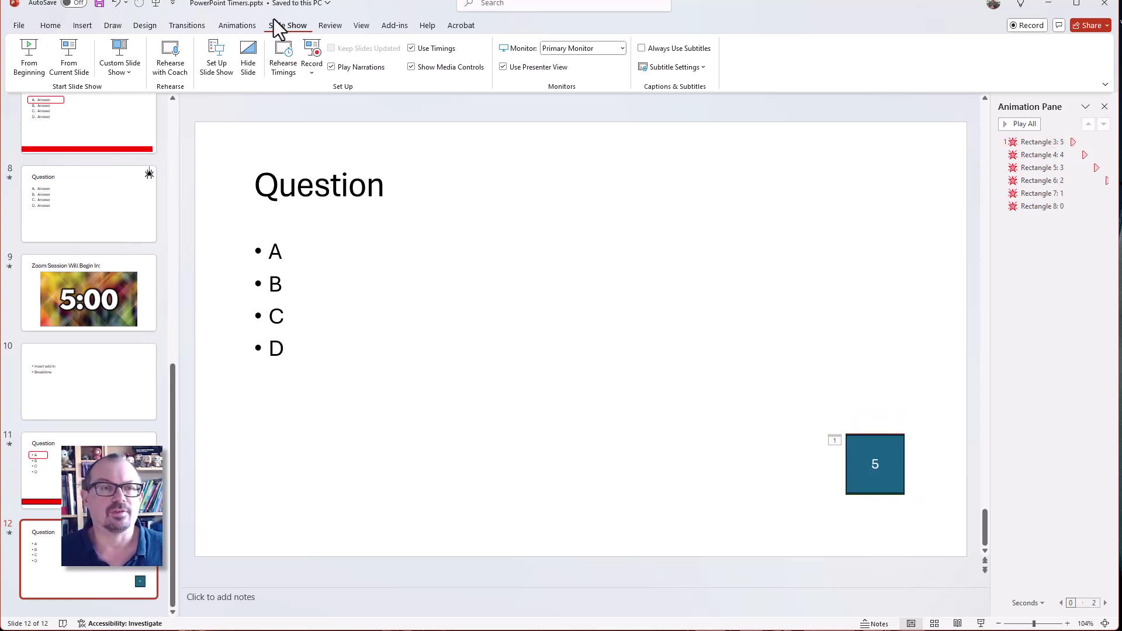
# - Draw a large oval circle right of the A–D answers, fill it red and nudge it up-left
pyautogui.click(67, 69)
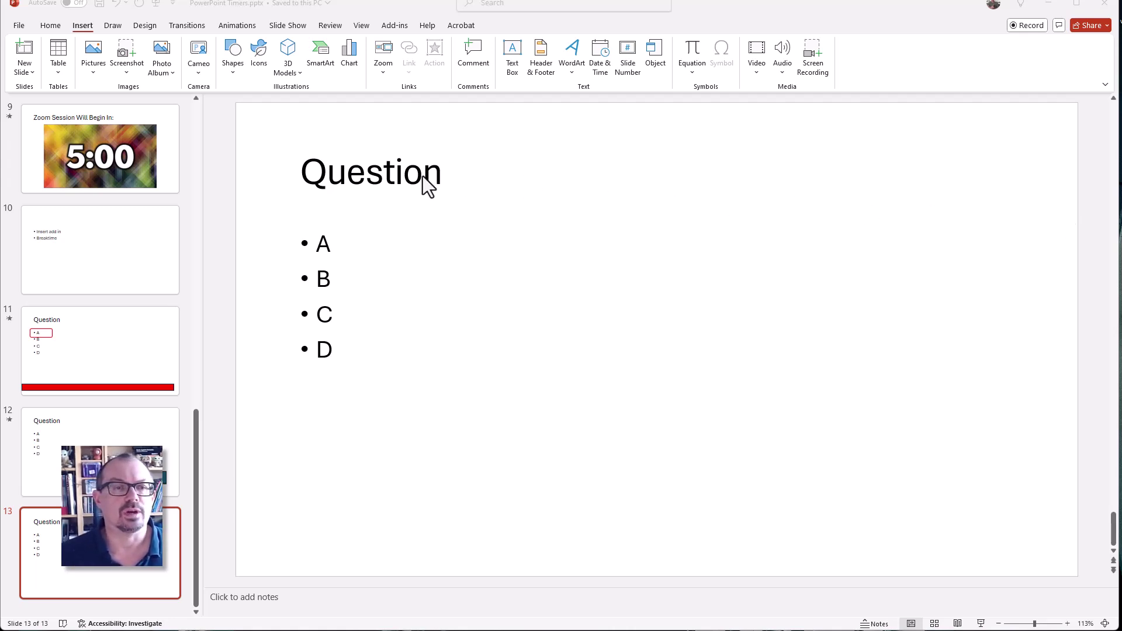
pyautogui.click(234, 58)
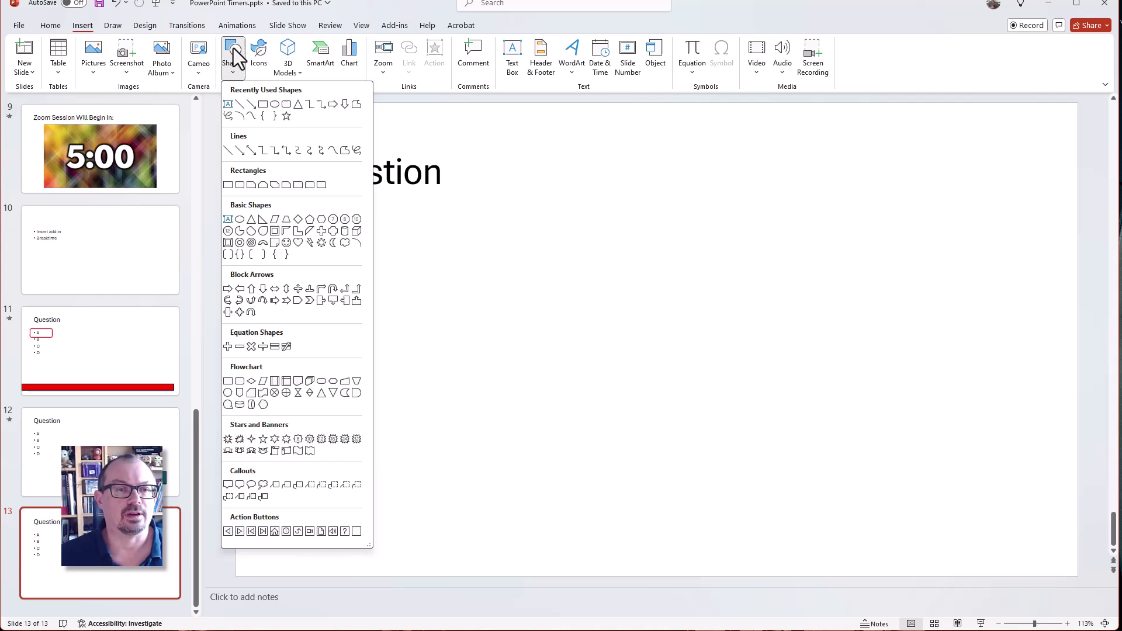
pyautogui.click(275, 105)
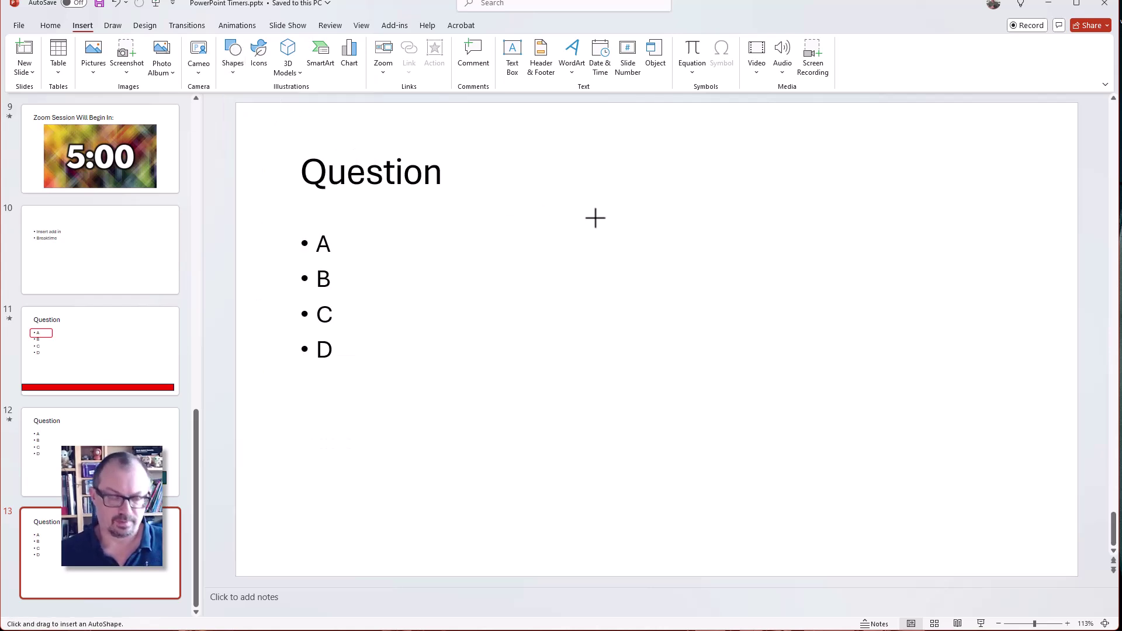
pyautogui.moveTo(739, 304); pyautogui.dragTo(952, 513)
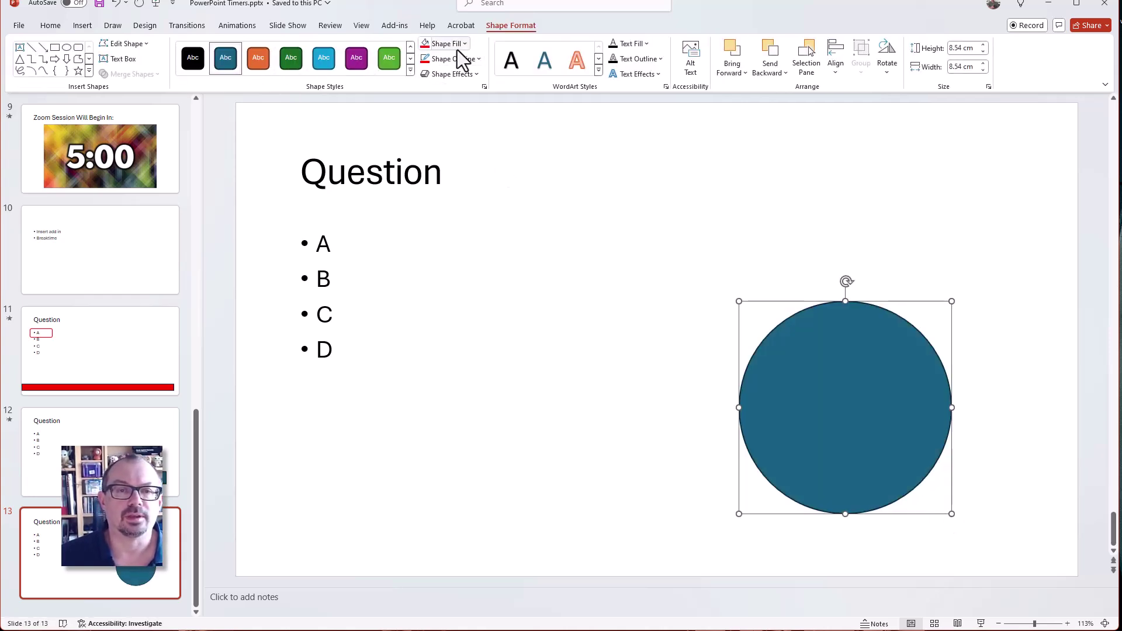
pyautogui.click(424, 46)
pyautogui.click(787, 155)
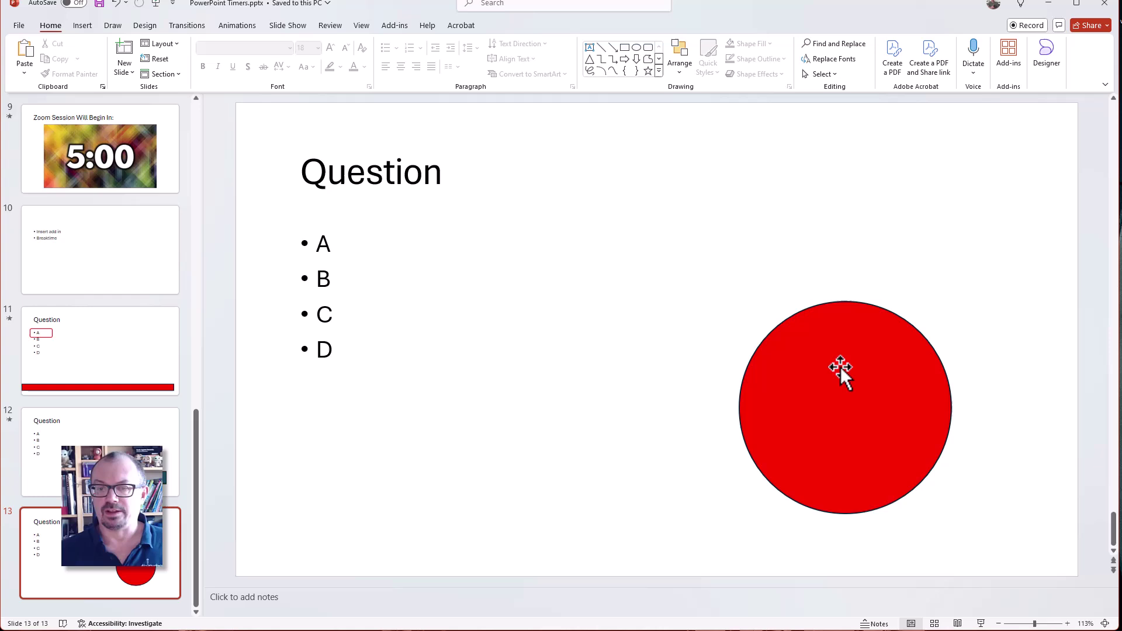
pyautogui.moveTo(836, 386); pyautogui.dragTo(809, 346)
pyautogui.click(653, 143)
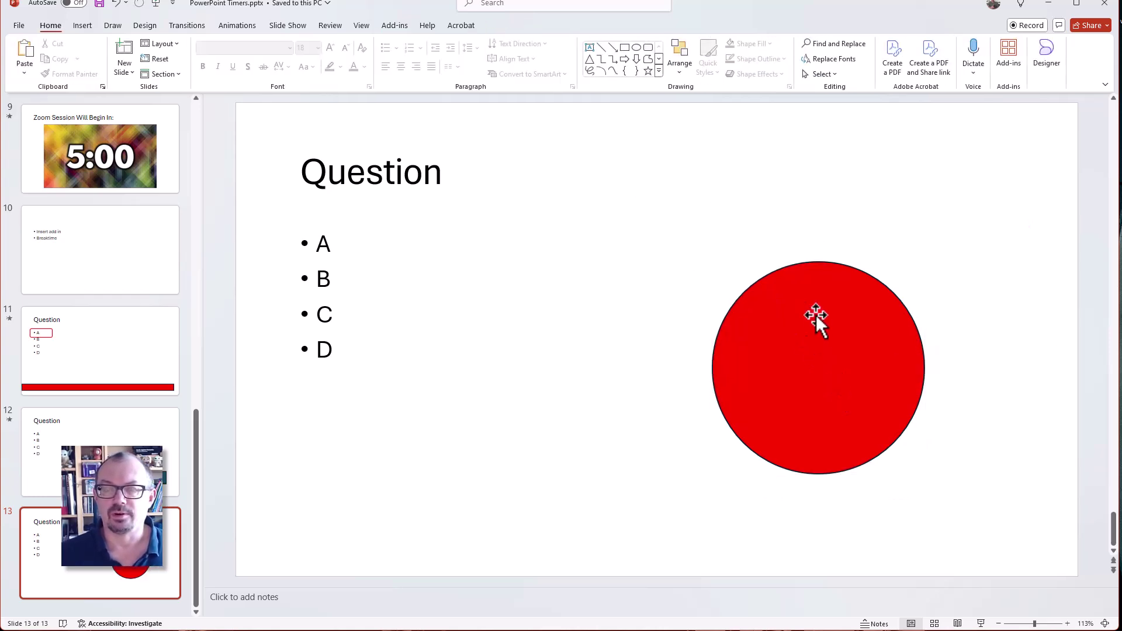
pyautogui.click(820, 330)
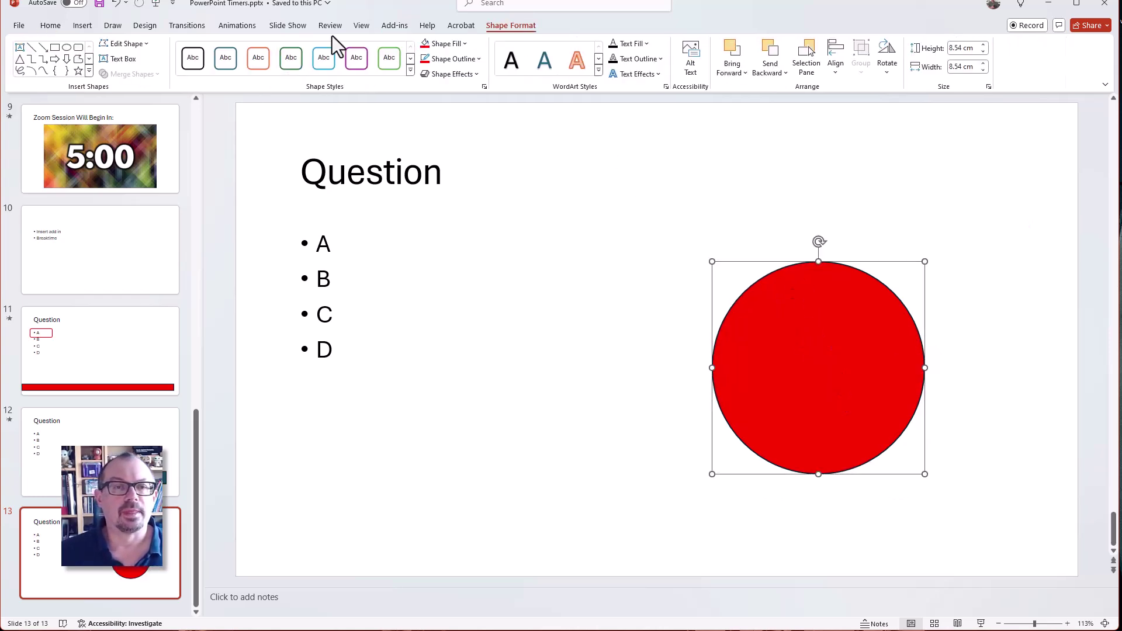
# - Apply the Wheel exit effect to the red circle and check its 2-second duration
pyautogui.click(246, 25)
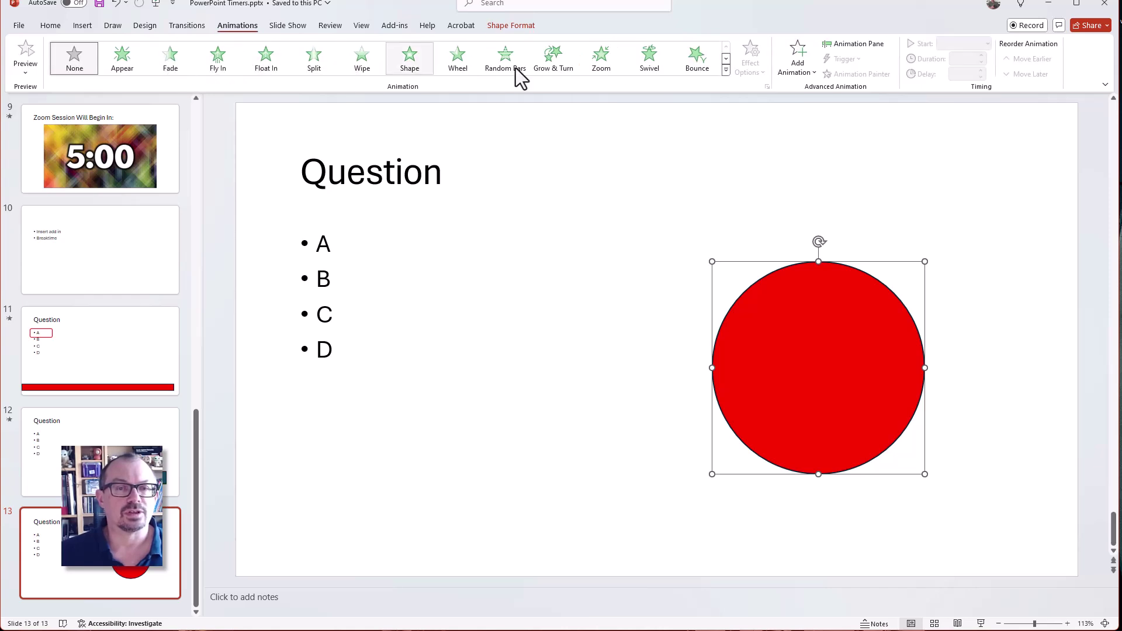
pyautogui.click(727, 73)
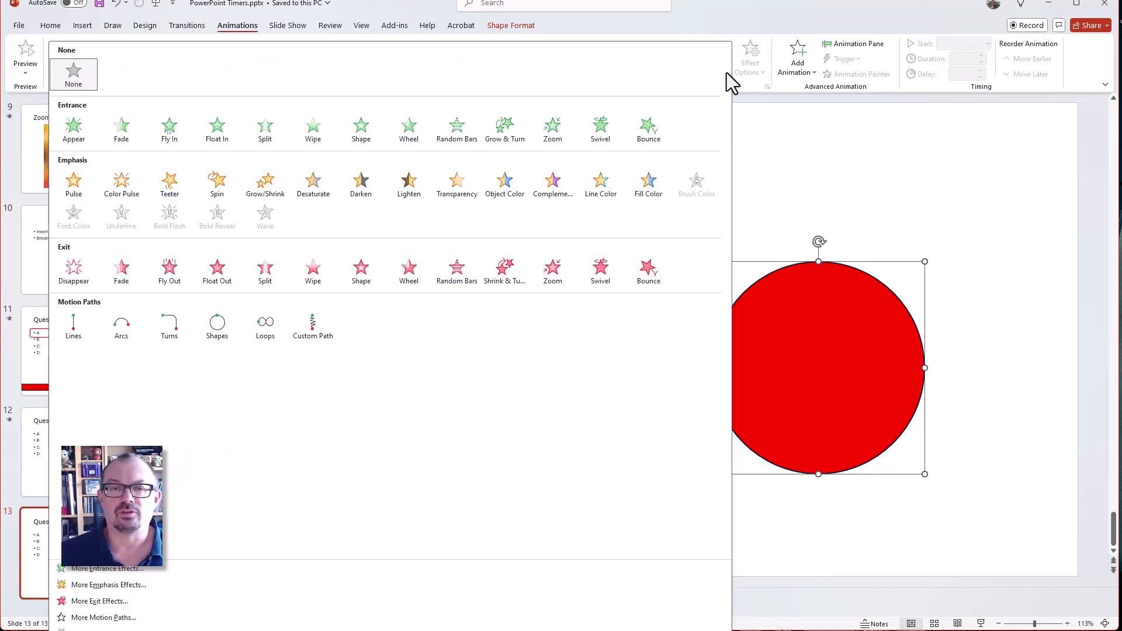
pyautogui.click(411, 275)
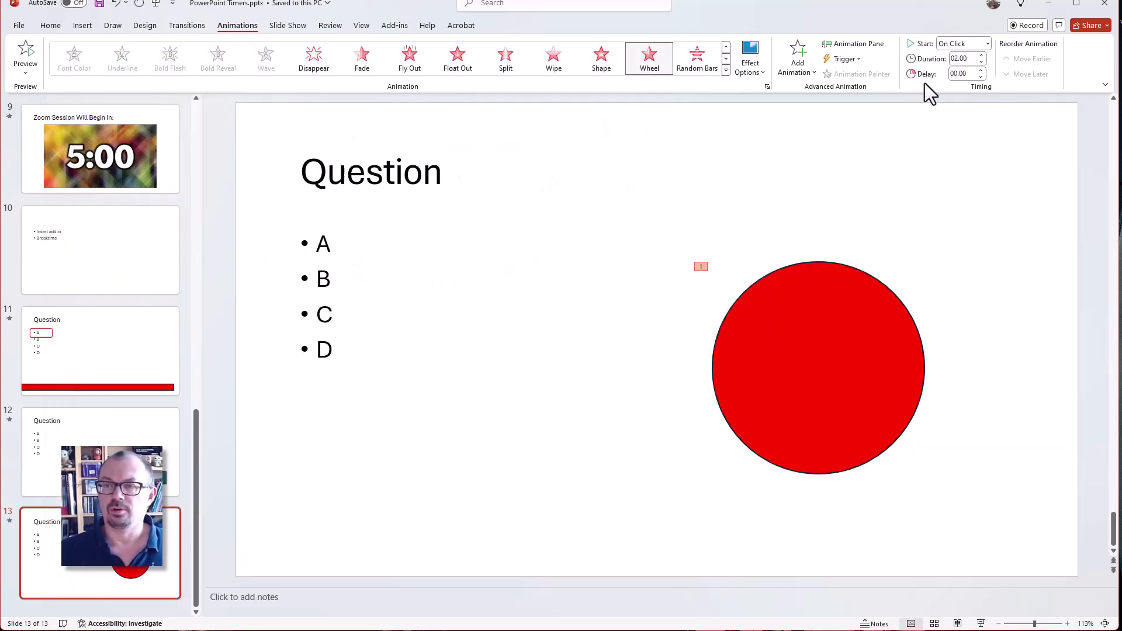
pyautogui.click(963, 59)
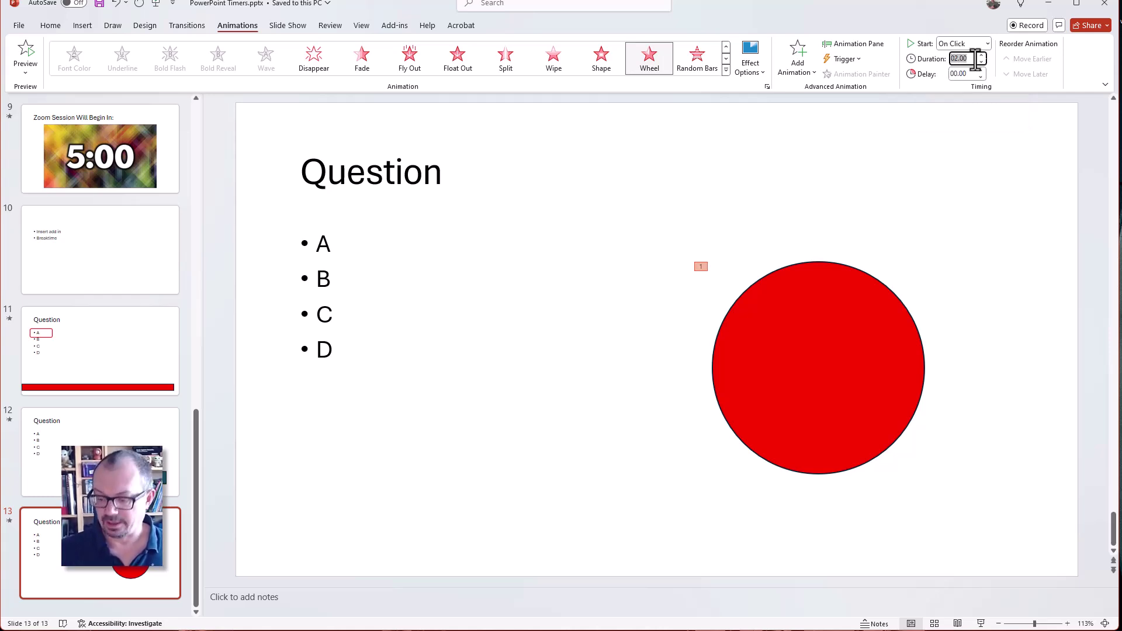
pyautogui.click(854, 139)
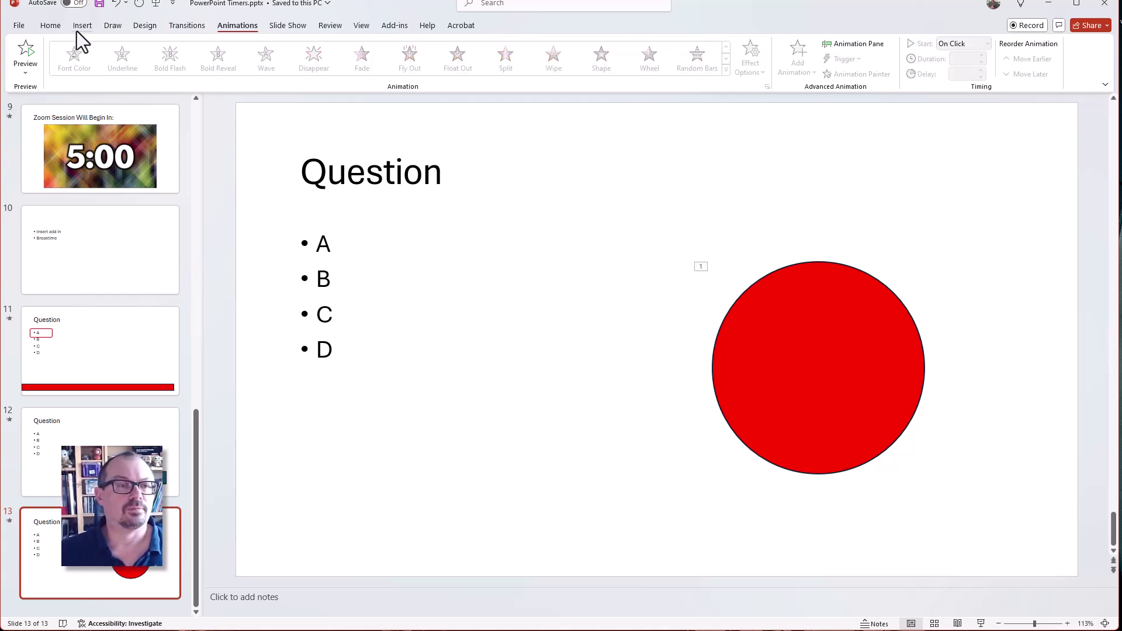
pyautogui.click(288, 25)
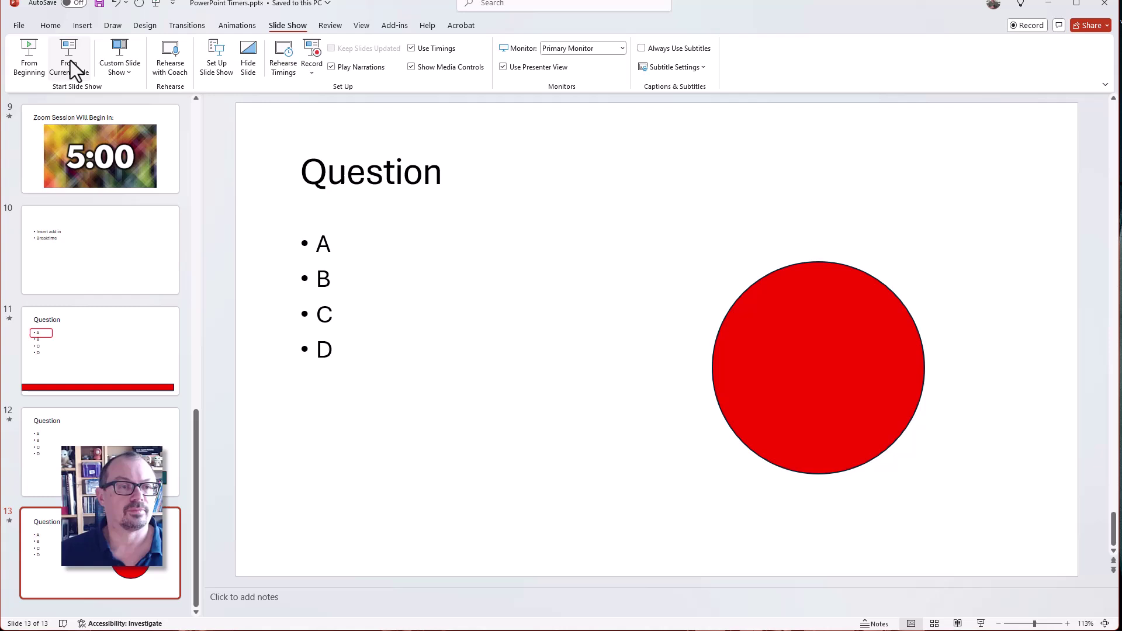
pyautogui.click(70, 65)
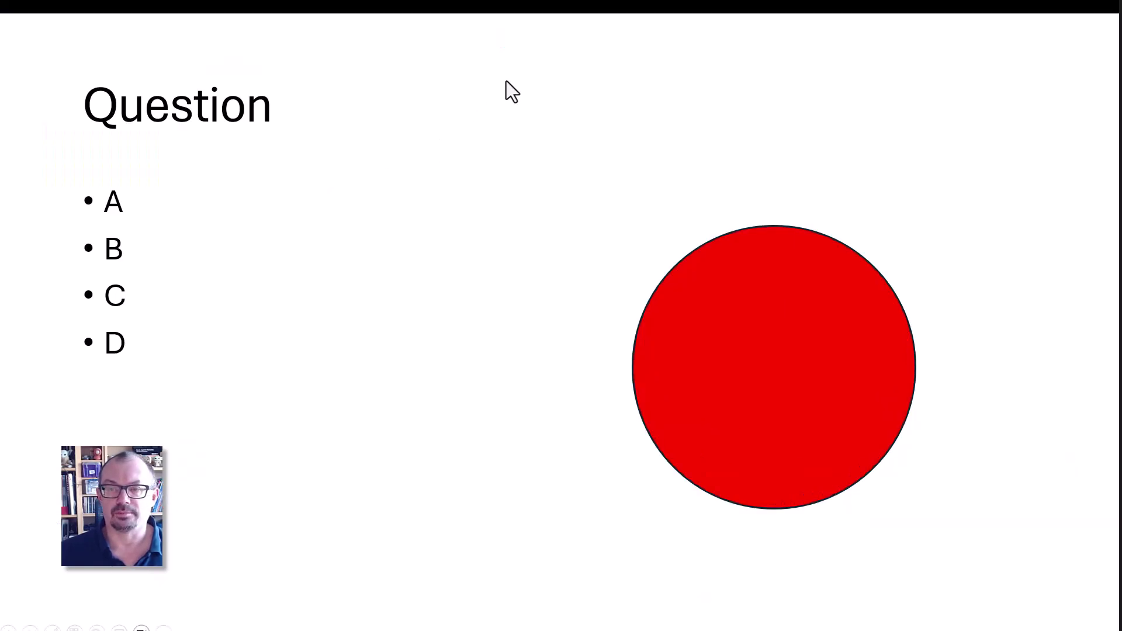
pyautogui.click(506, 81)
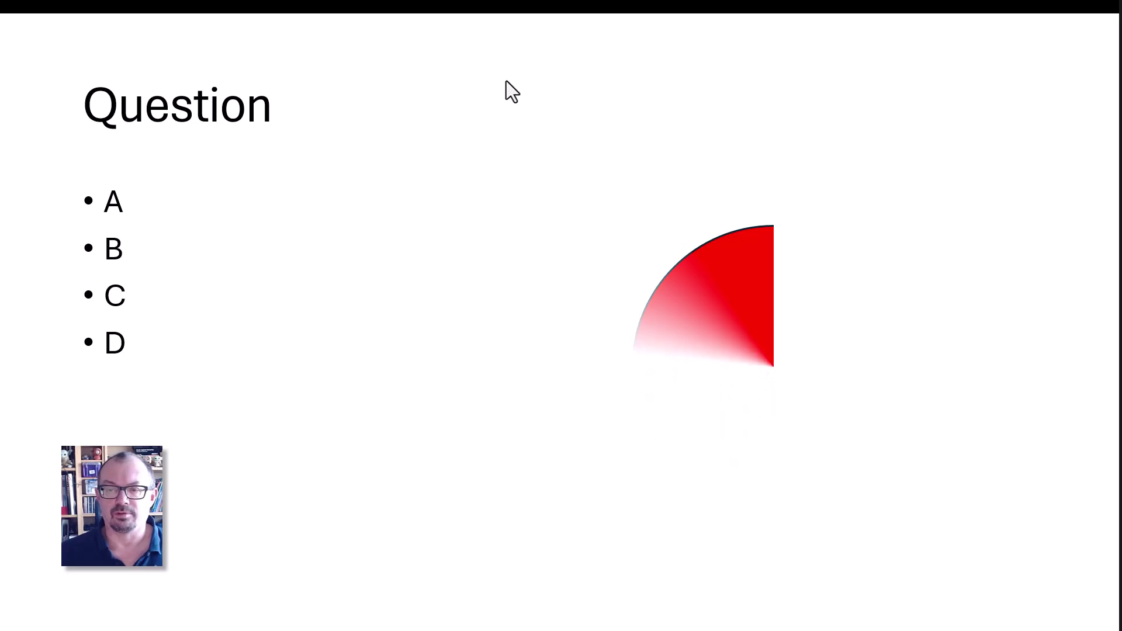
pyautogui.press('Escape')
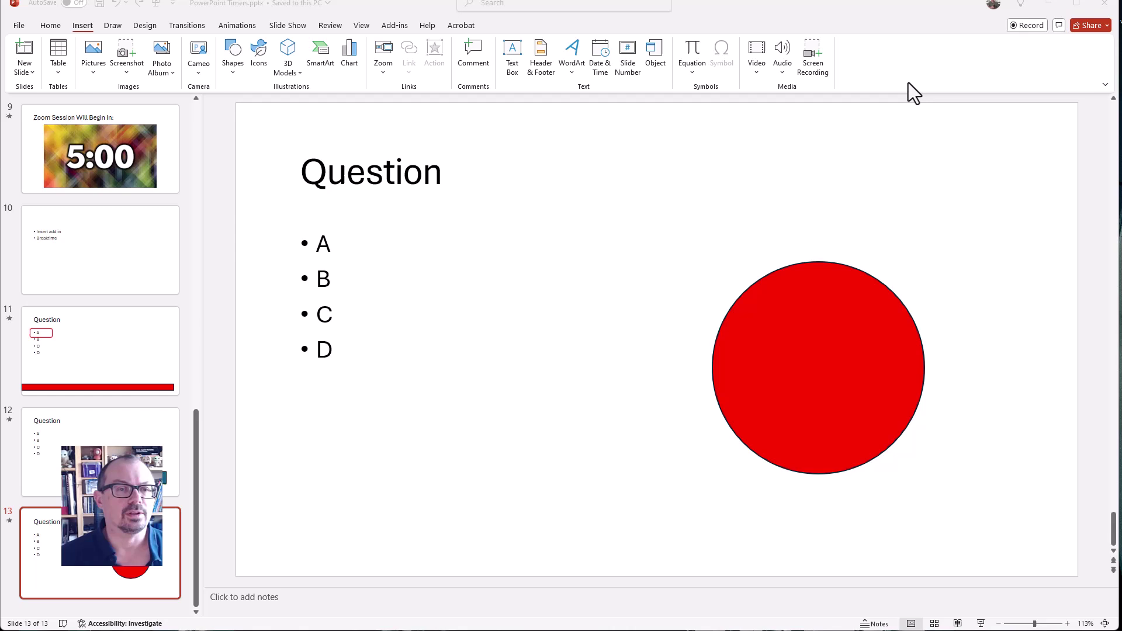
# - Insert a stopwatch icon, enlarge it to 13.38 cm and centre it over the red circle
pyautogui.click(257, 49)
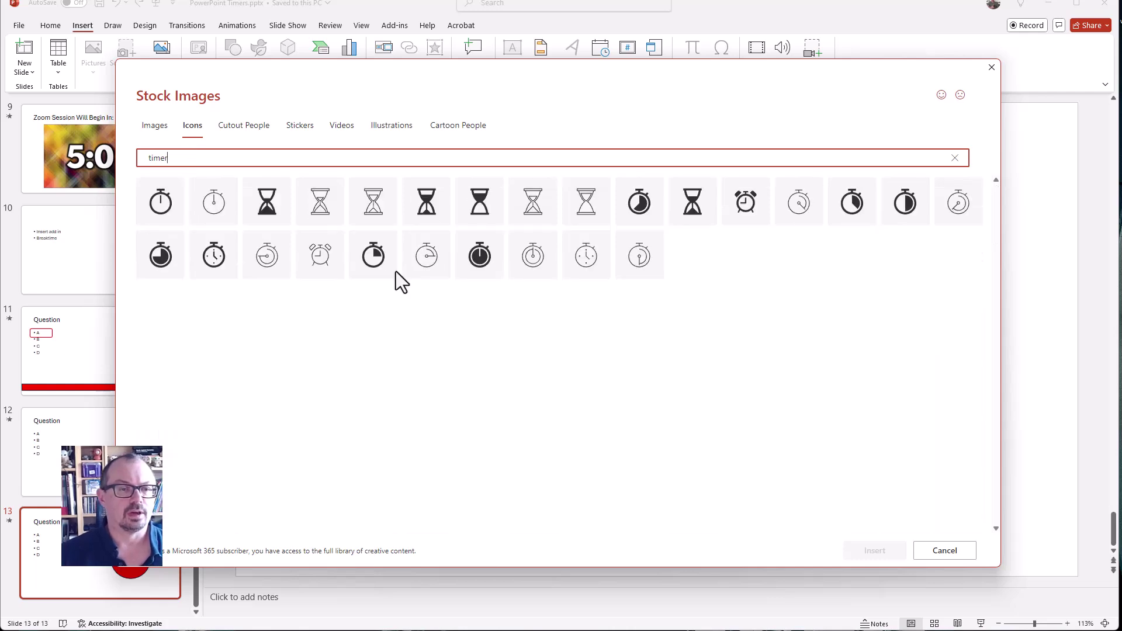
pyautogui.doubleClick(380, 263)
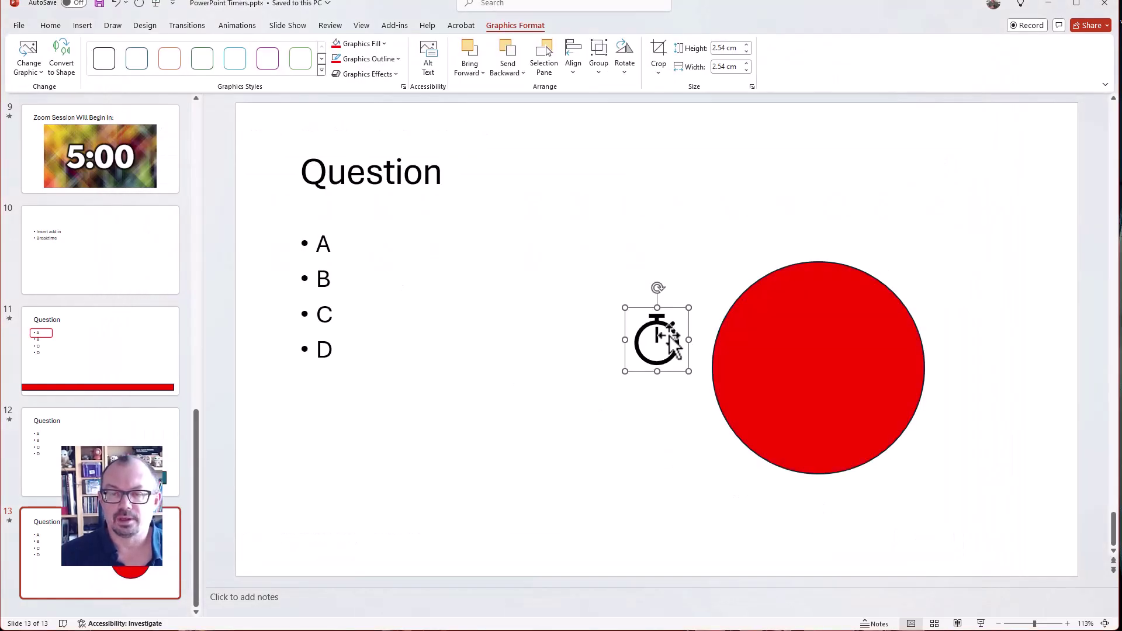
pyautogui.moveTo(672, 342); pyautogui.dragTo(919, 451)
pyautogui.moveTo(796, 286); pyautogui.dragTo(803, 263)
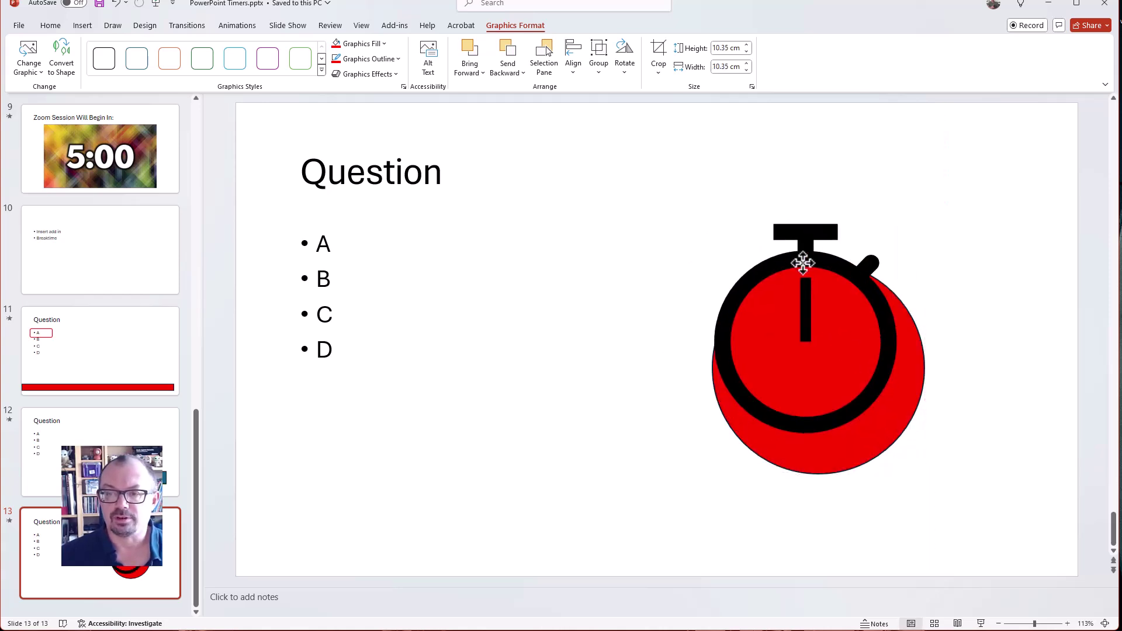
pyautogui.moveTo(934, 458); pyautogui.dragTo(1009, 525)
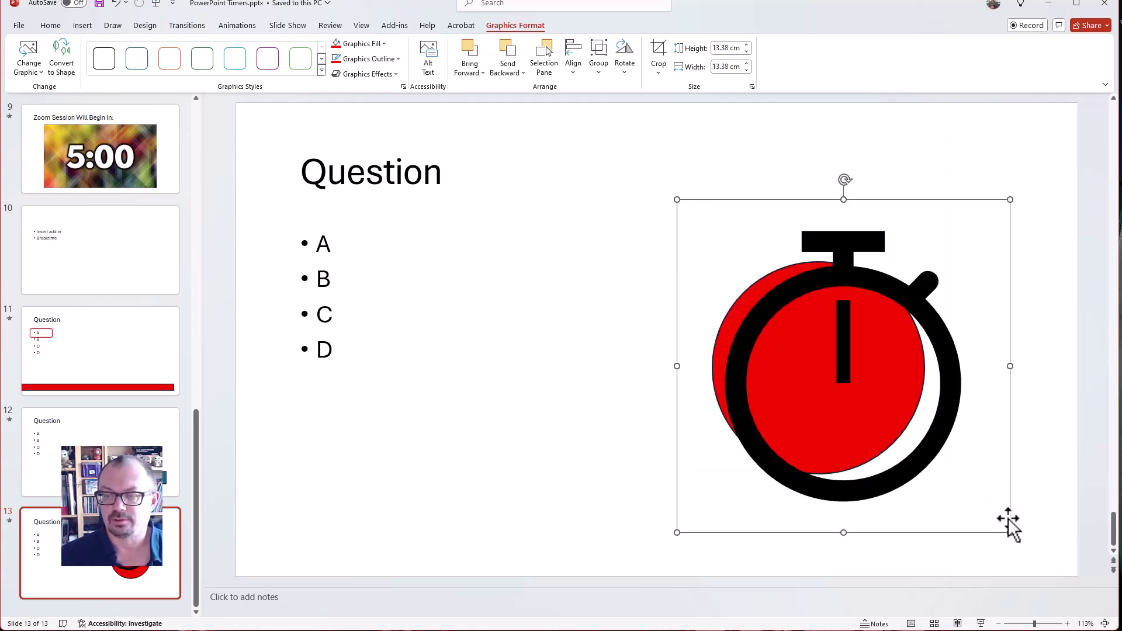
pyautogui.moveTo(931, 446); pyautogui.dragTo(906, 425)
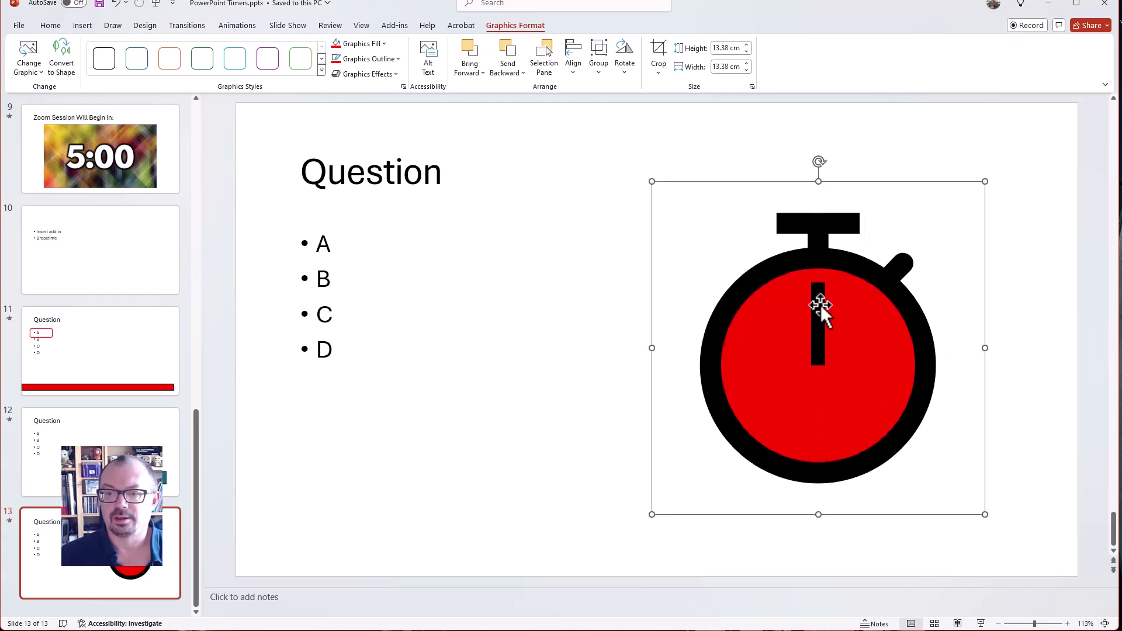
# - Convert the stopwatch icon to a shape and delete its centre hand
pyautogui.rightClick(820, 303)
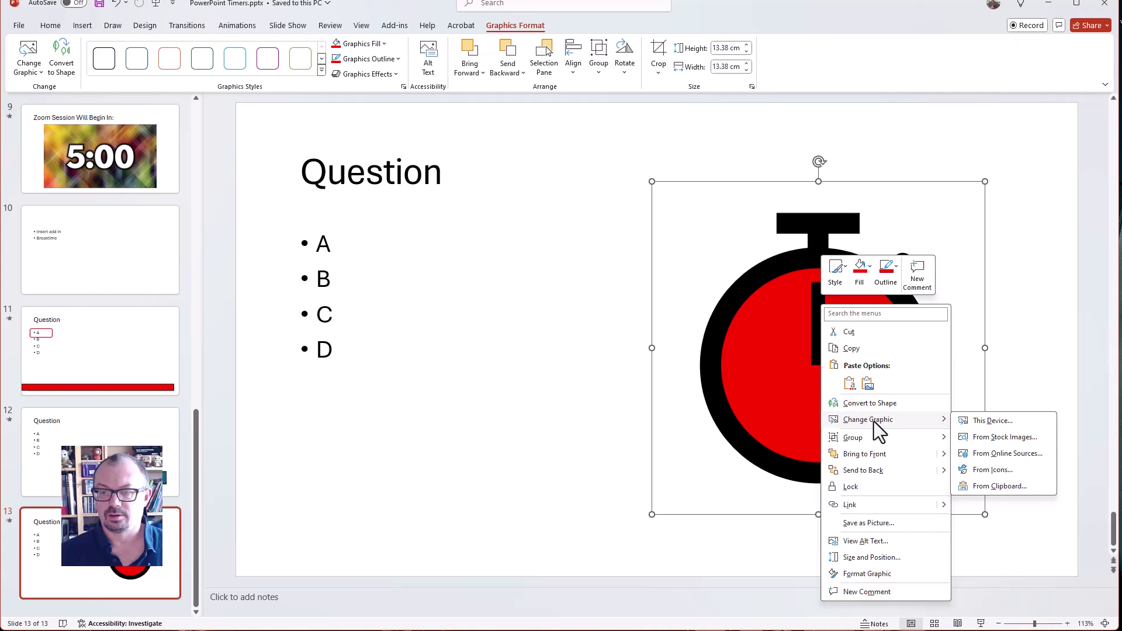
pyautogui.click(858, 402)
pyautogui.click(814, 306)
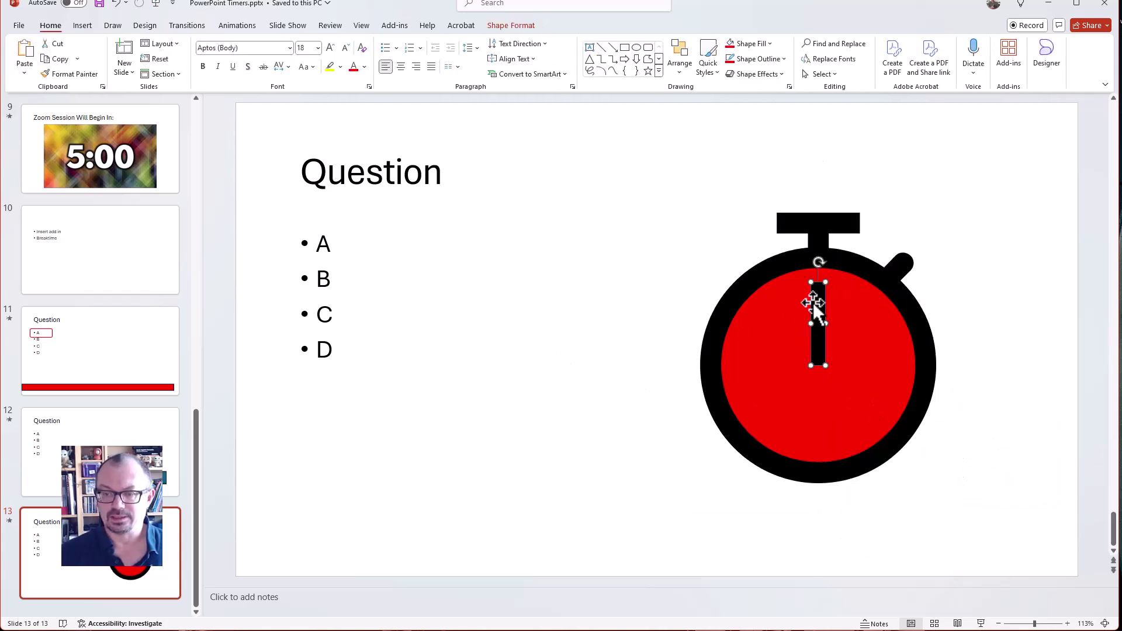
pyautogui.press('Delete')
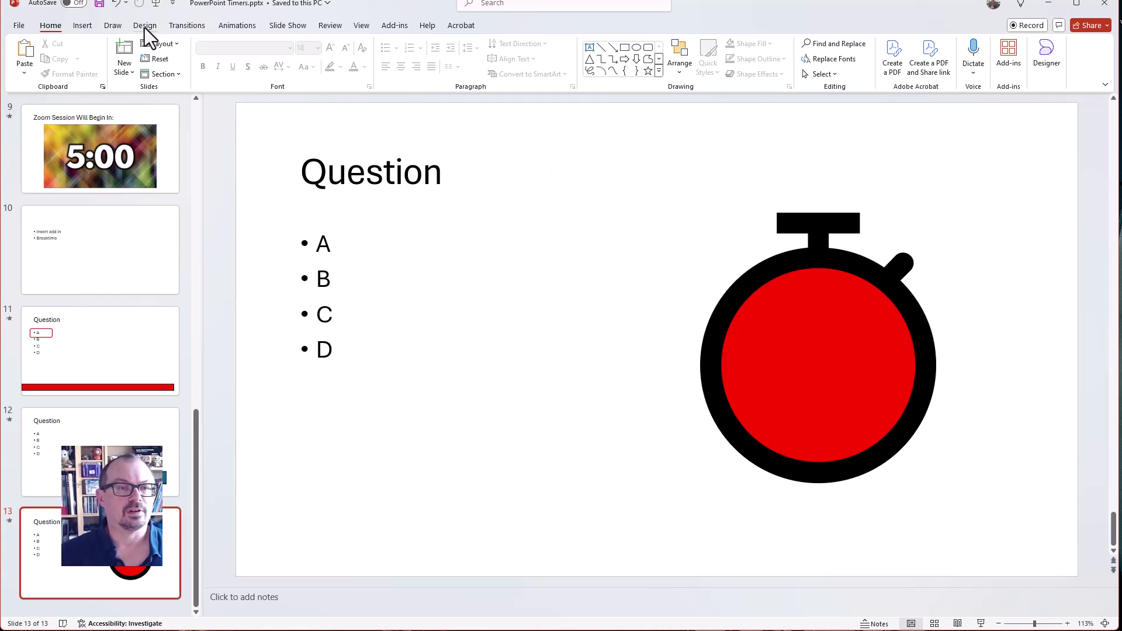
# - Run the slide show from the current slide to test the stopwatch timer
pyautogui.click(279, 23)
pyautogui.hotkey('shift', 'F5')
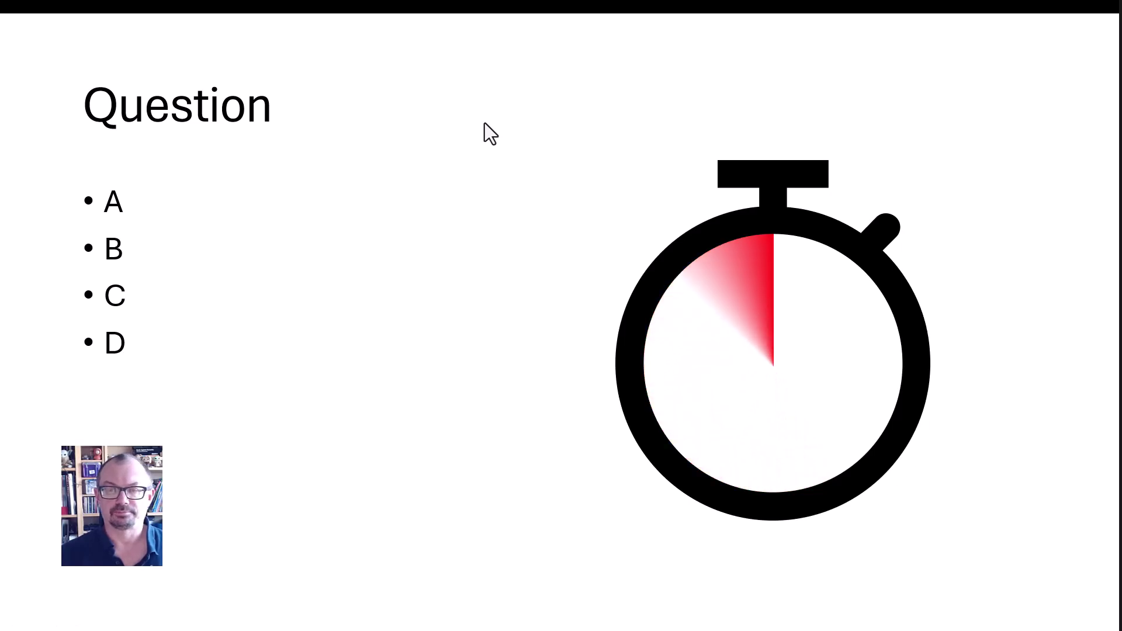
pyautogui.press('Escape')
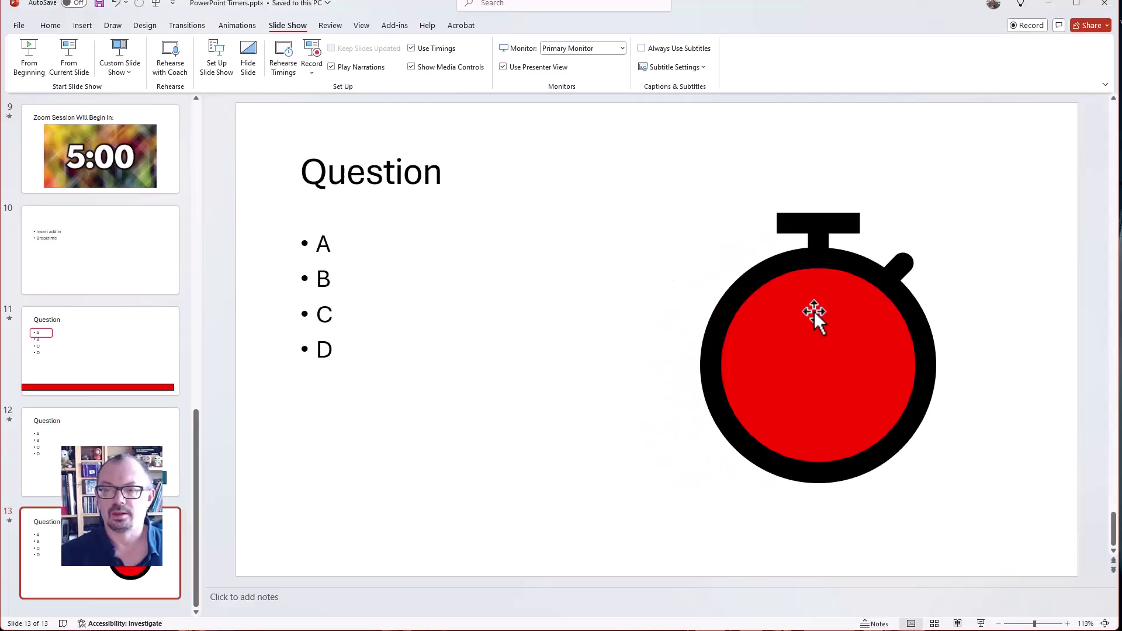
# - Select the red circle and set its Wheel exit duration to 05.00
pyautogui.click(805, 311)
pyautogui.click(241, 25)
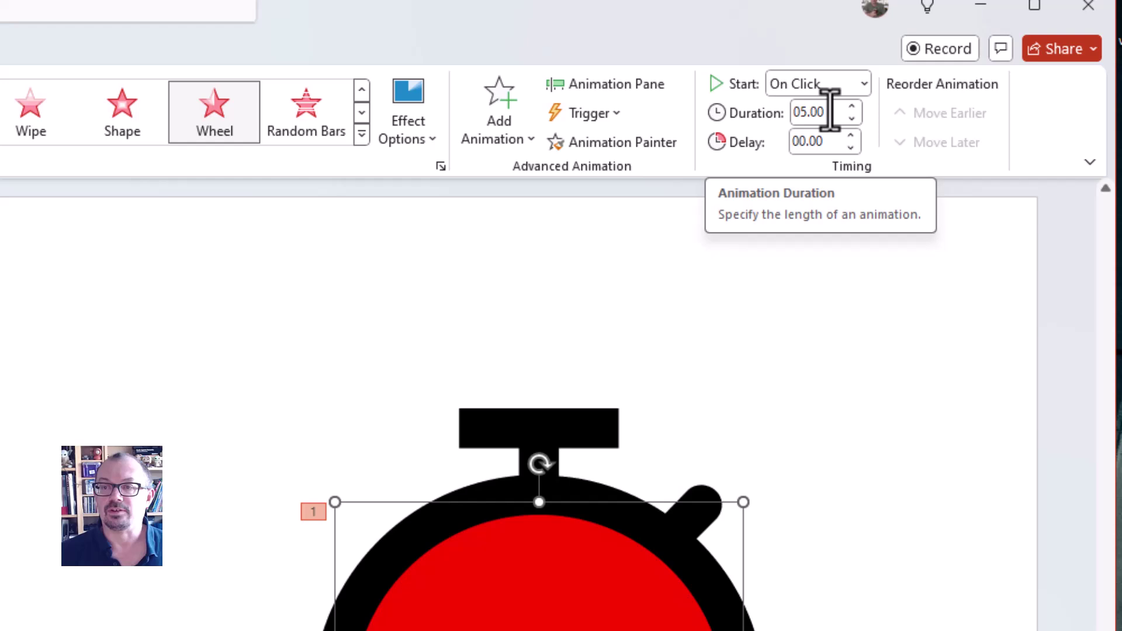
pyautogui.moveTo(793, 112); pyautogui.dragTo(843, 112)
# - Deselect the circle and bring up the Shapes gallery for slide 14
pyautogui.click(920, 303)
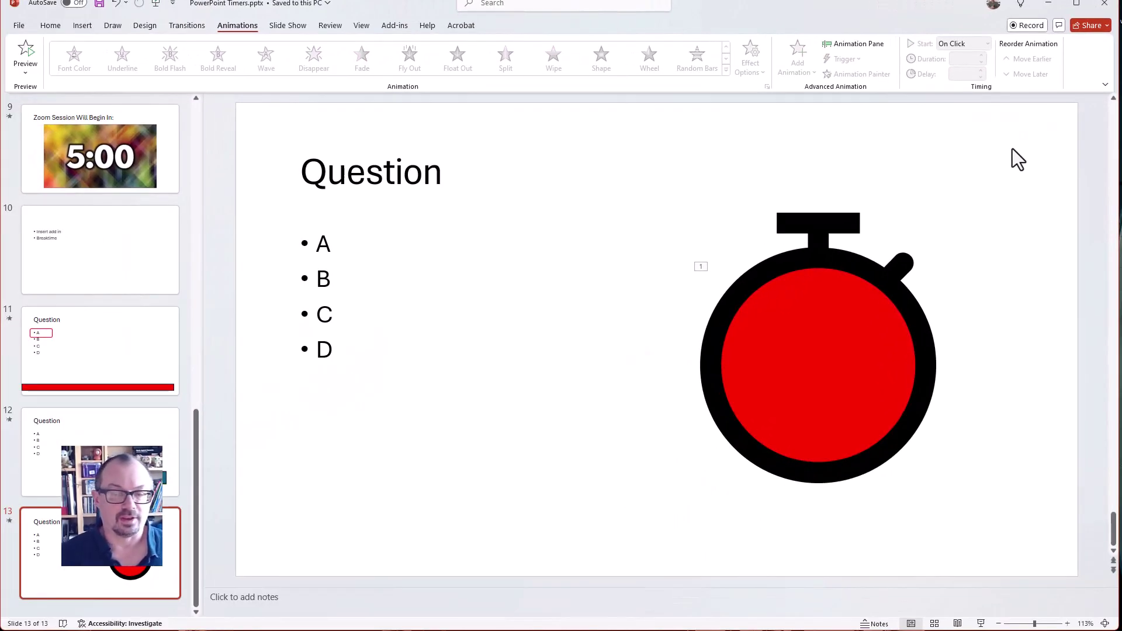
pyautogui.click(86, 22)
pyautogui.click(236, 54)
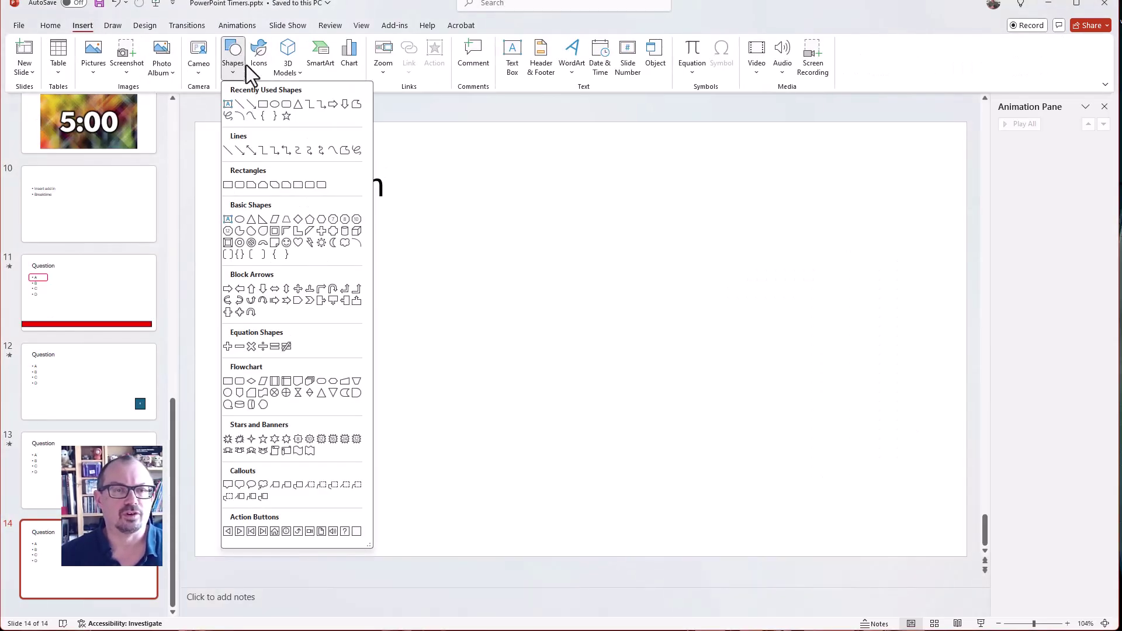